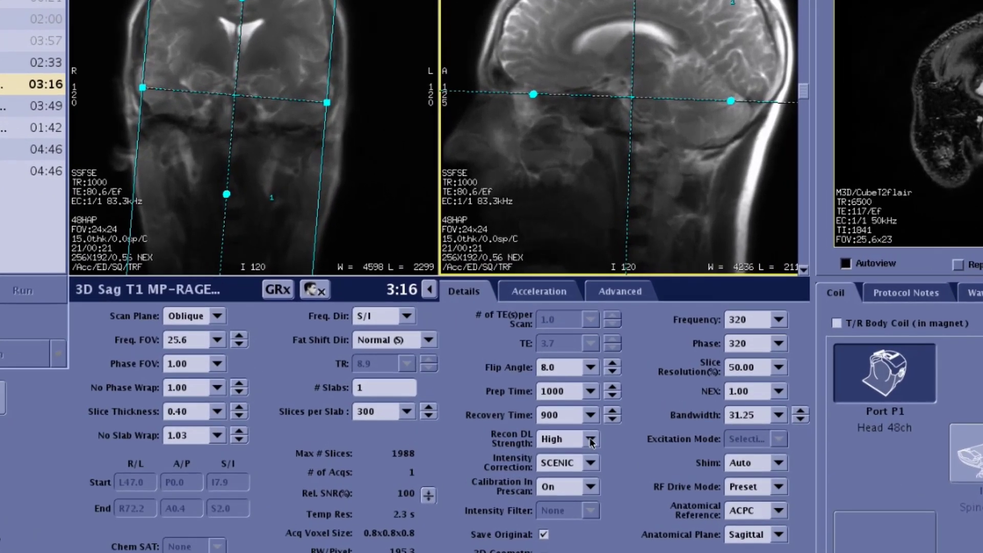
Choose High as the Recon DL Strength for the 3D Sag T1 MP-RAGE series.
click(563, 385)
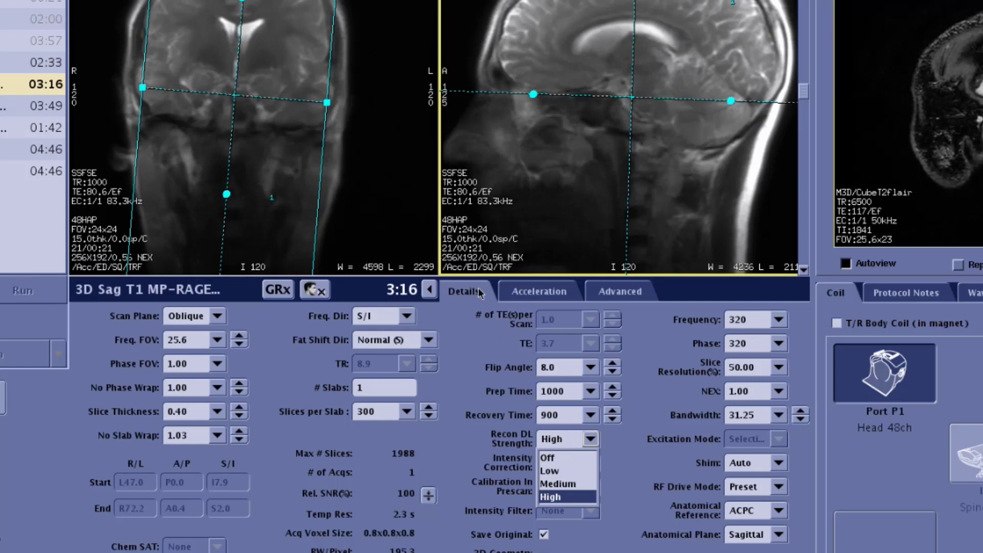
key(Up)
key(Up)
key(Up)
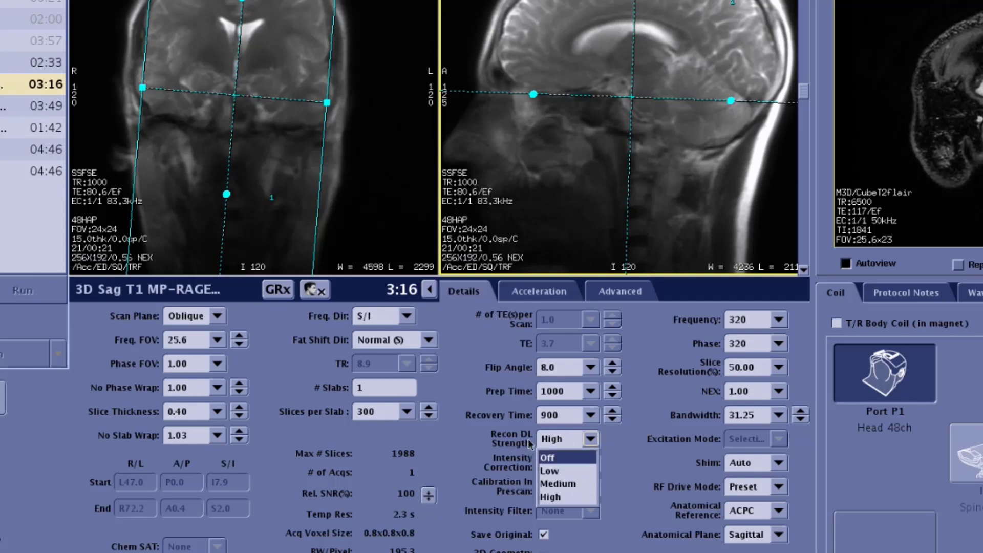
click(573, 496)
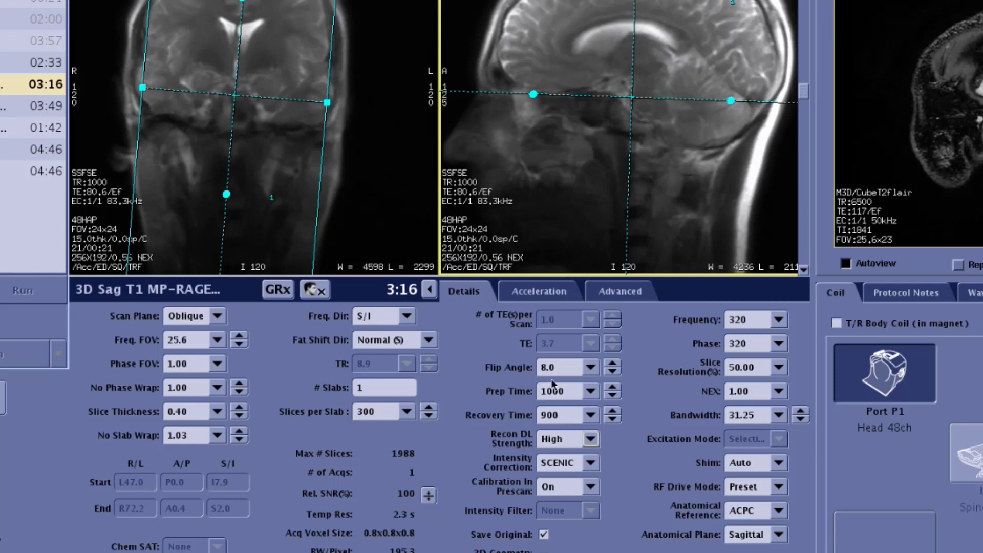
Save the 3D Sag T1 MP-RAGE prescription and show its acceleration settings.
mouse_move(538, 386)
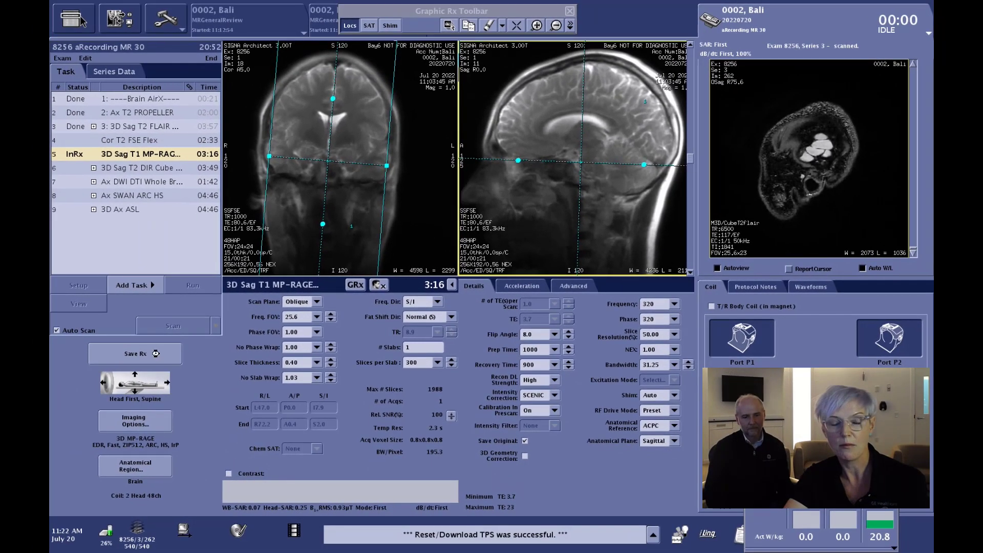
click(156, 353)
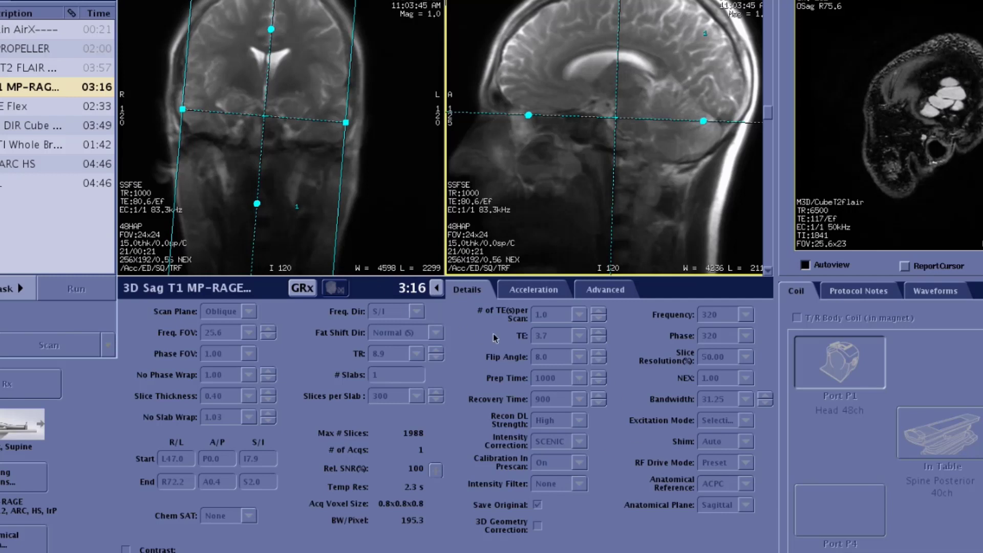
click(558, 294)
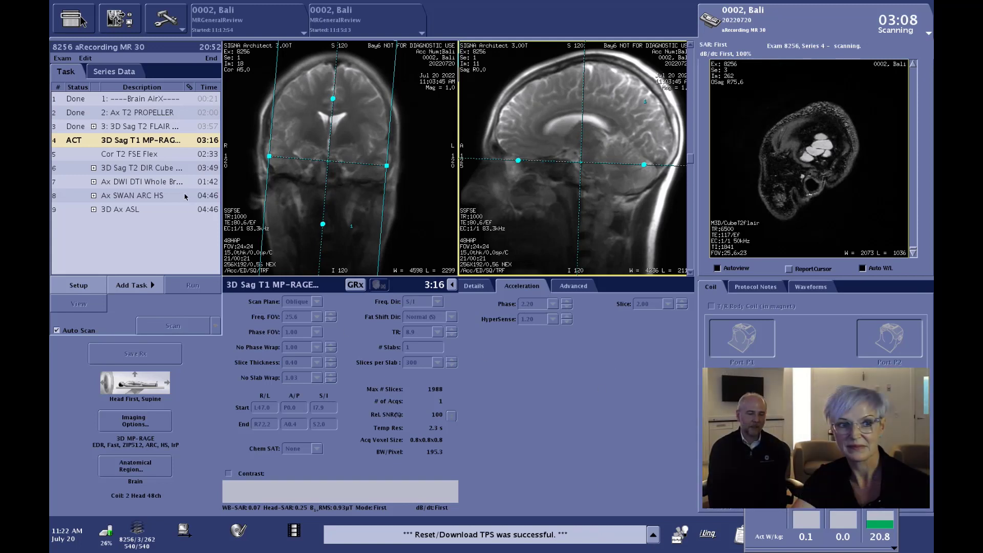
Set up the 3D Sag T2 DIR Cube task from the exam list and save its prescription.
click(138, 167)
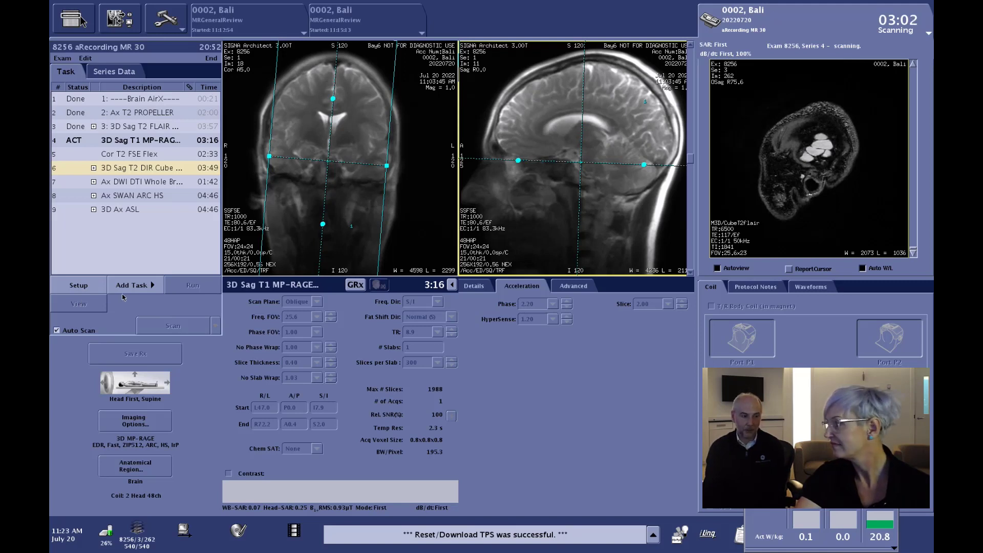
click(79, 292)
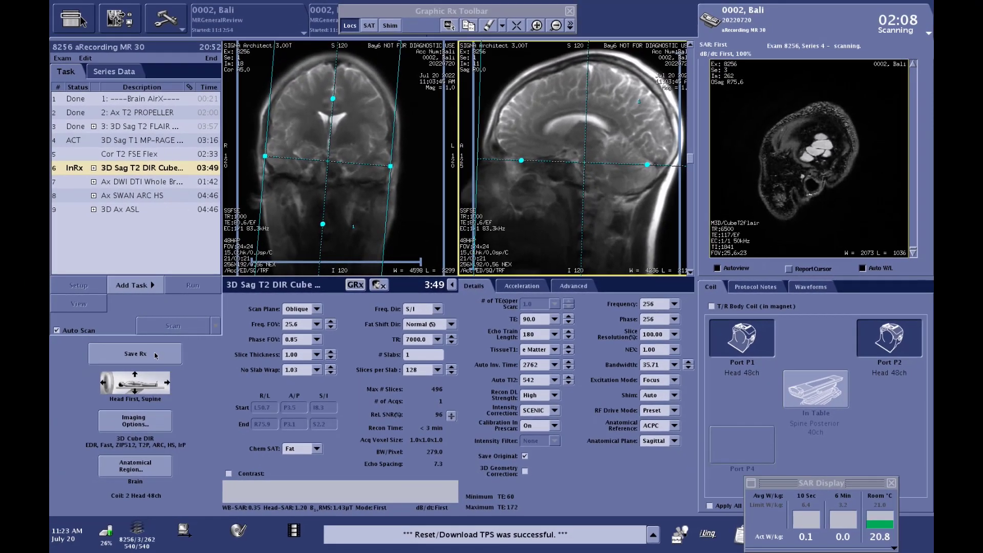
click(155, 354)
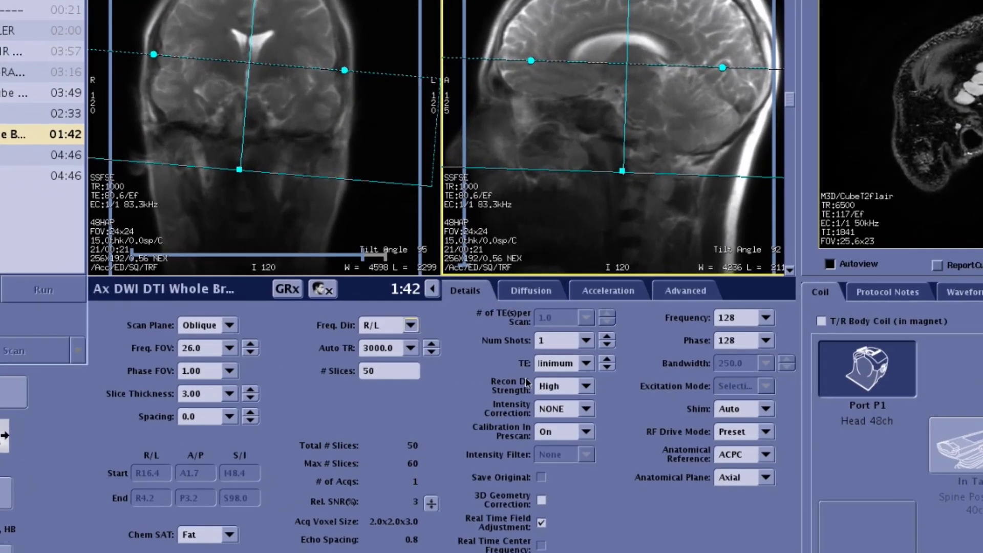
Choose High as the Recon DL Strength for the Ax DWI DTI whole-brain series.
click(587, 387)
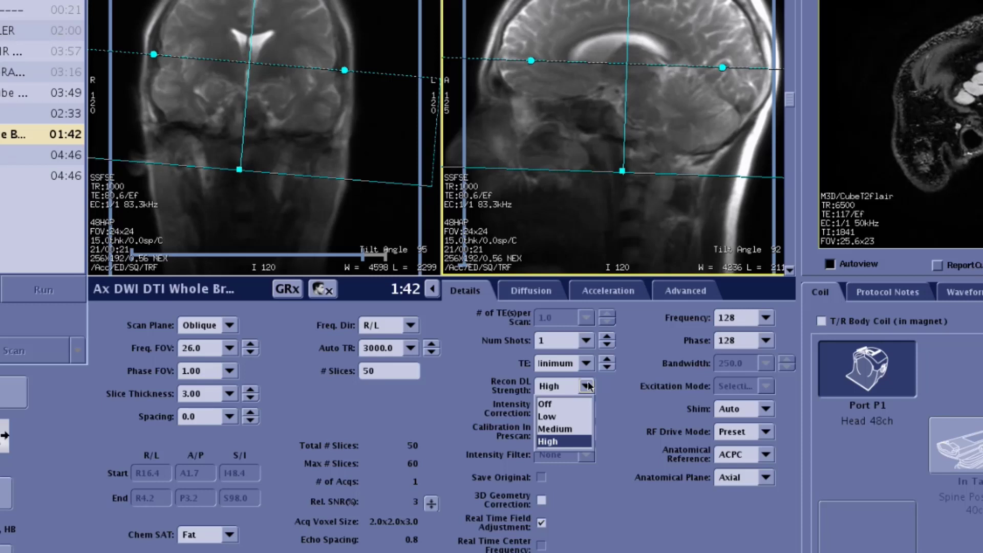
click(566, 442)
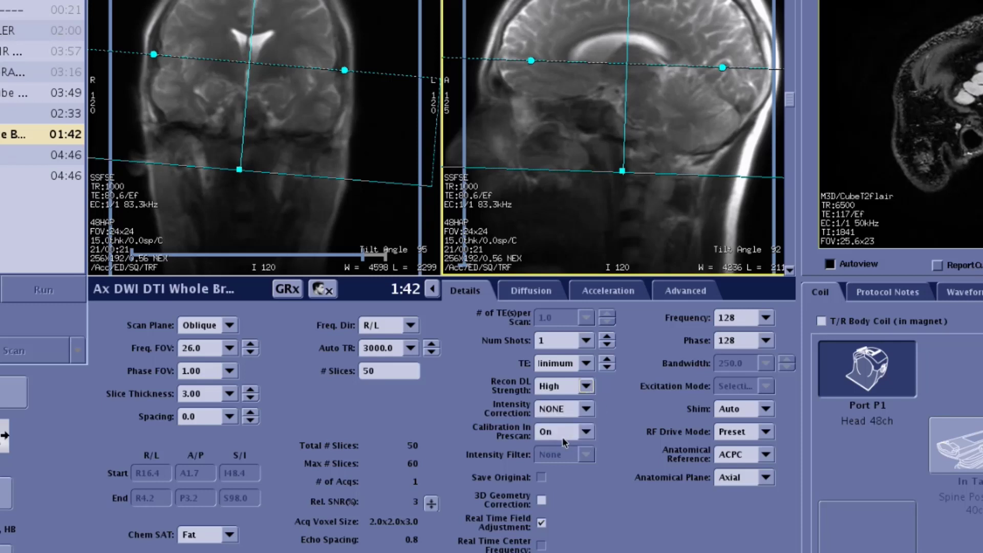
Review the diffusion and acceleration settings of the Ax DWI DTI series and save its prescription.
click(523, 296)
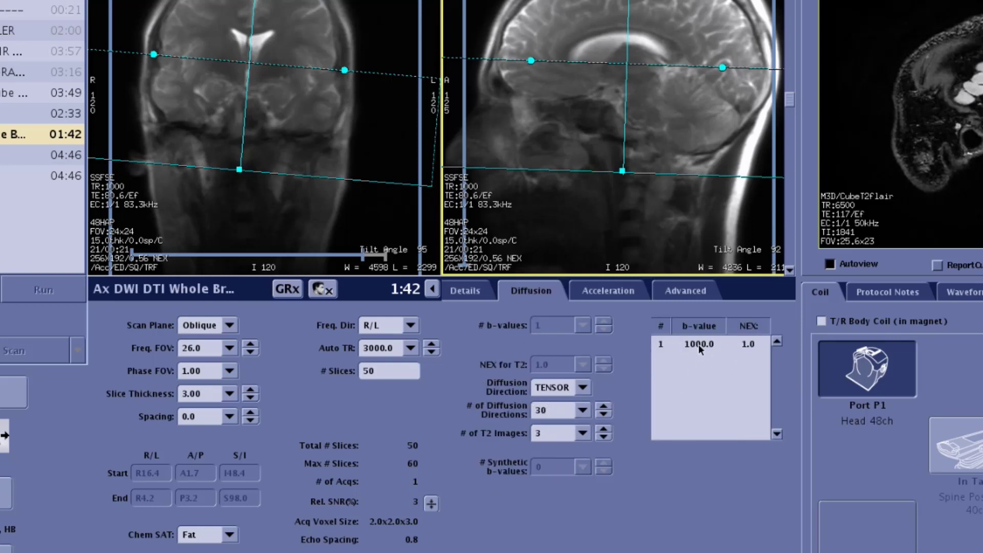
click(622, 300)
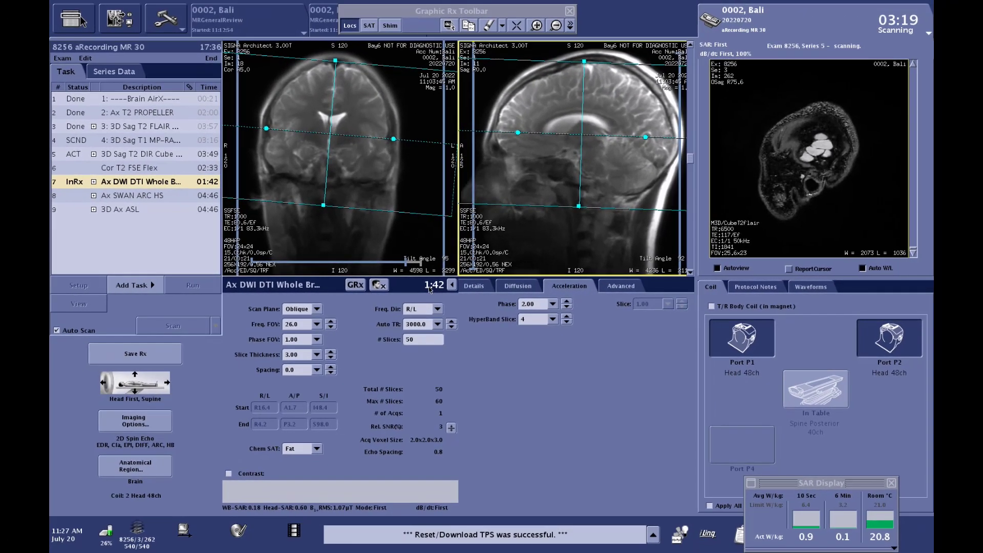
click(469, 288)
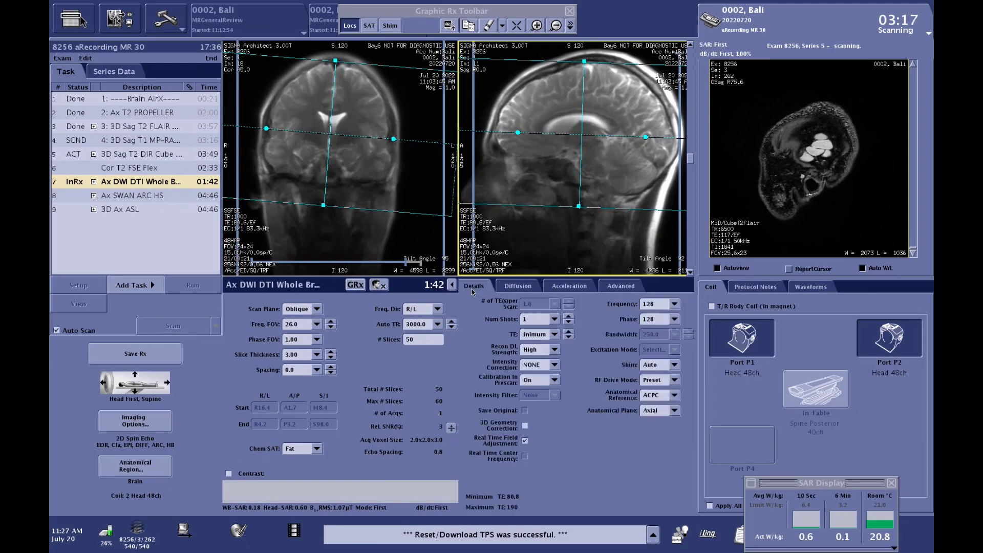
click(157, 355)
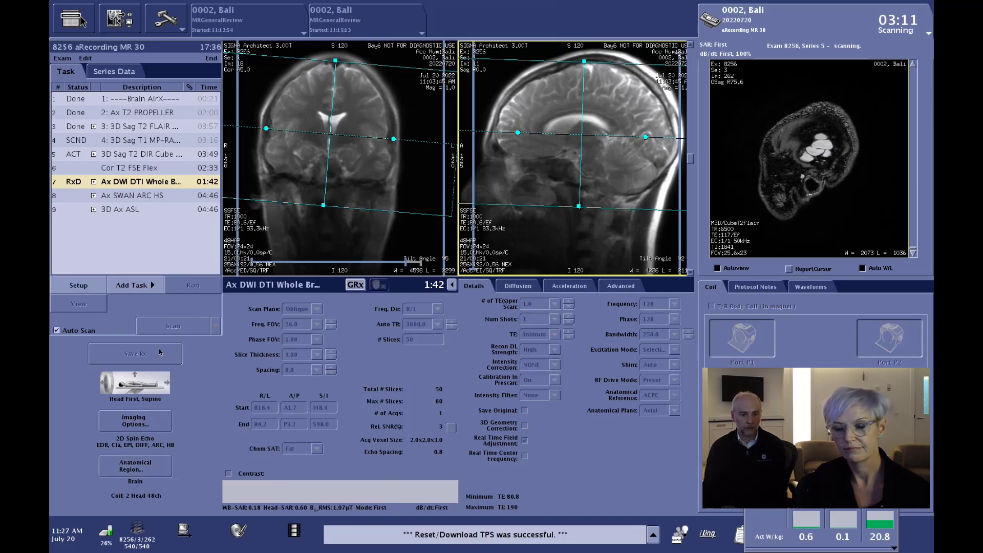
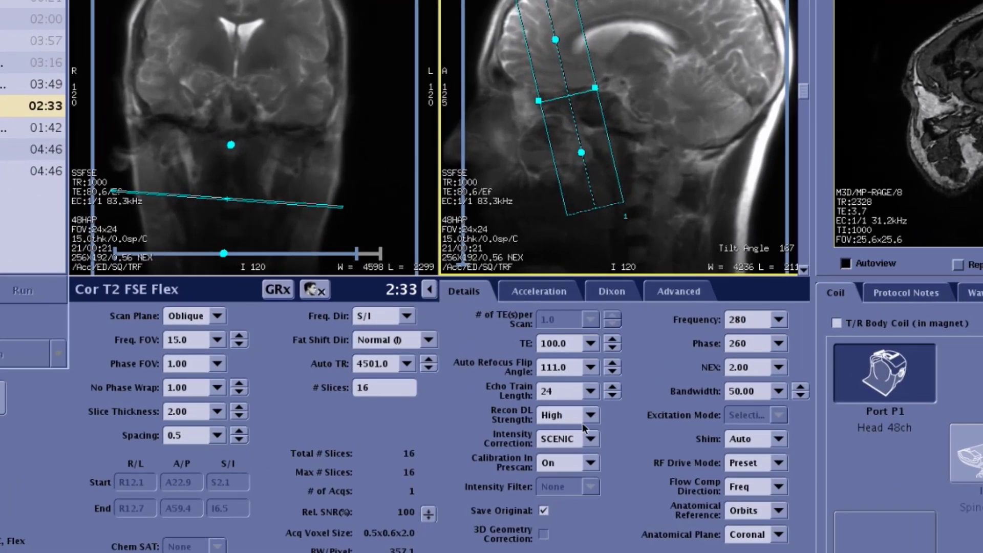
Choose High as the Recon DL Strength for the Cor T2 FSE Flex series and save its prescription.
click(590, 416)
click(577, 468)
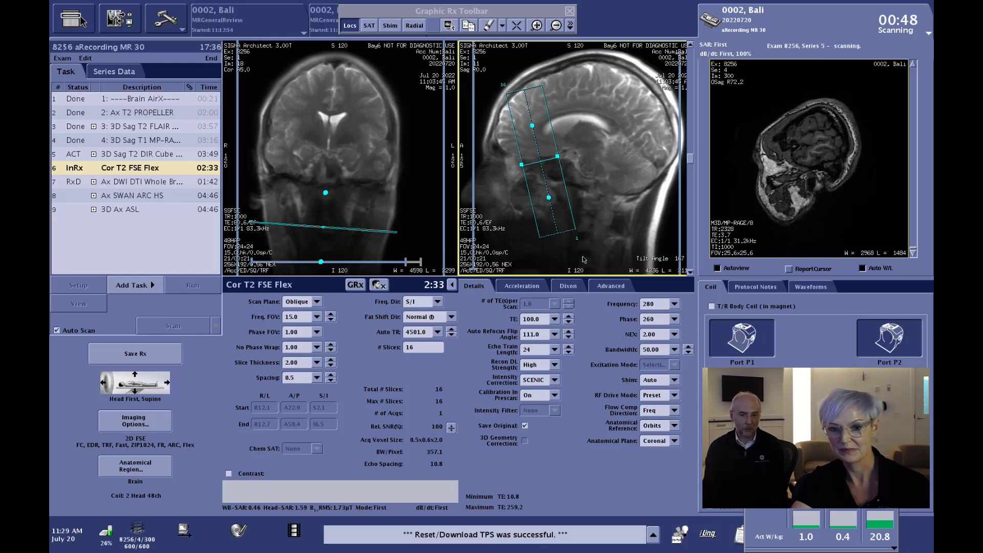
click(148, 355)
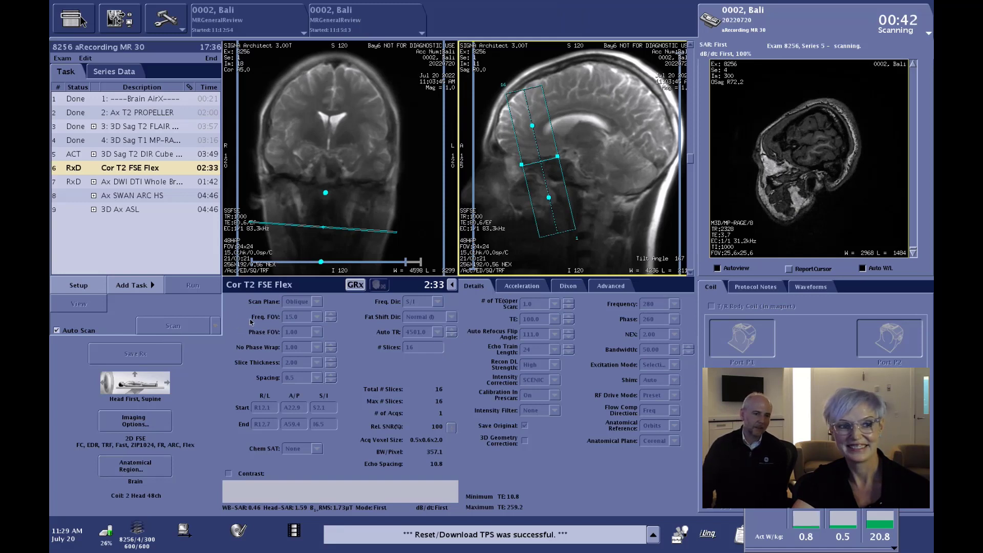
Set up the Ax SWAN ARC HS task, check its acceleration settings, and save the prescription.
click(165, 196)
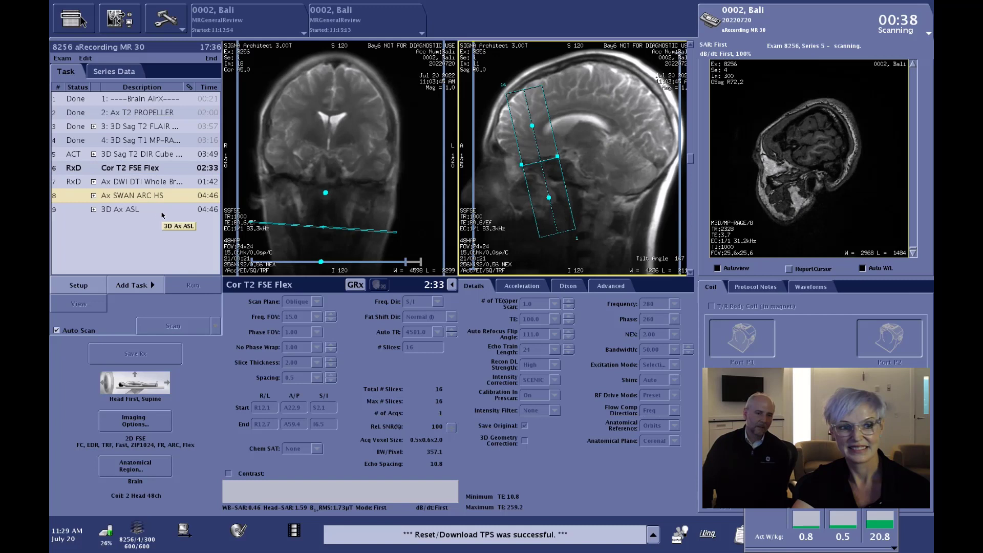
click(88, 288)
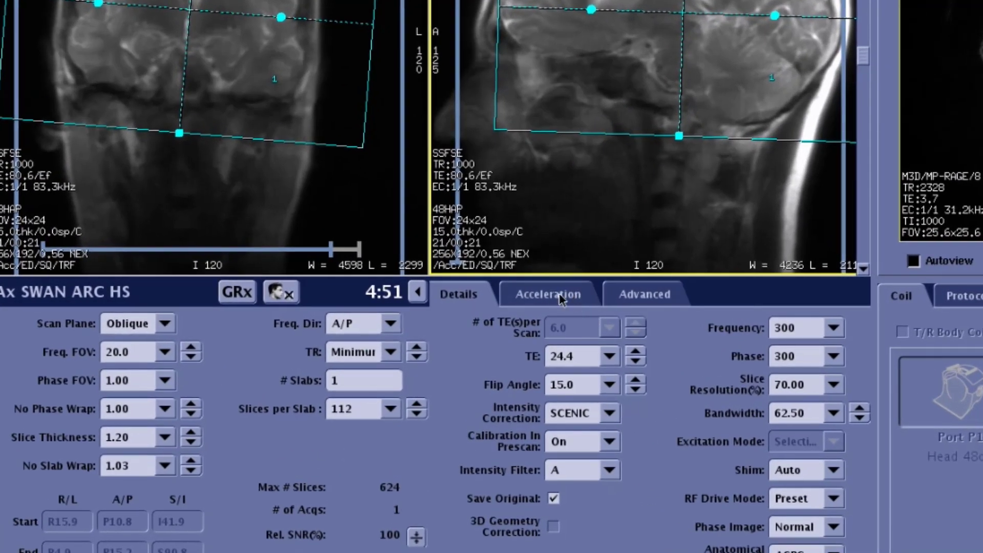
click(558, 293)
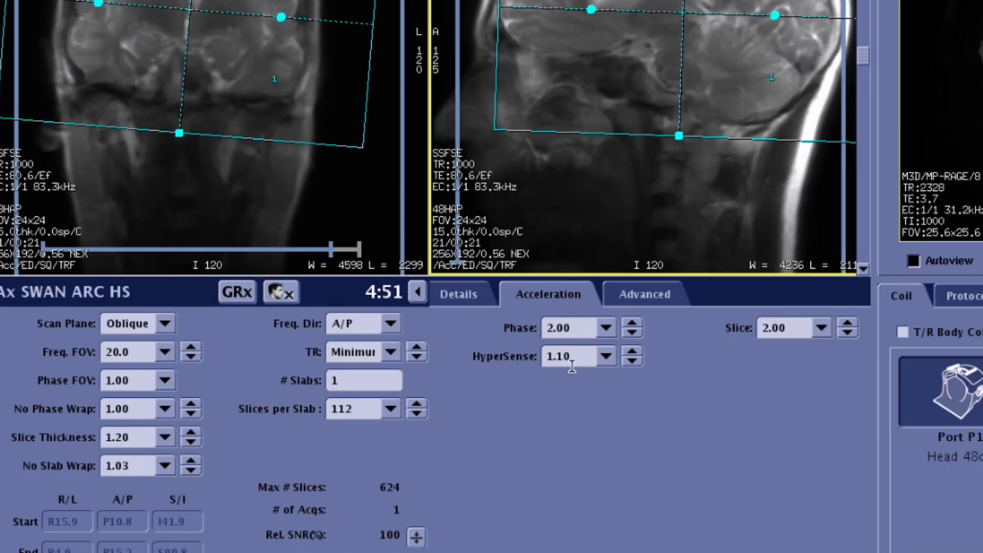
click(464, 298)
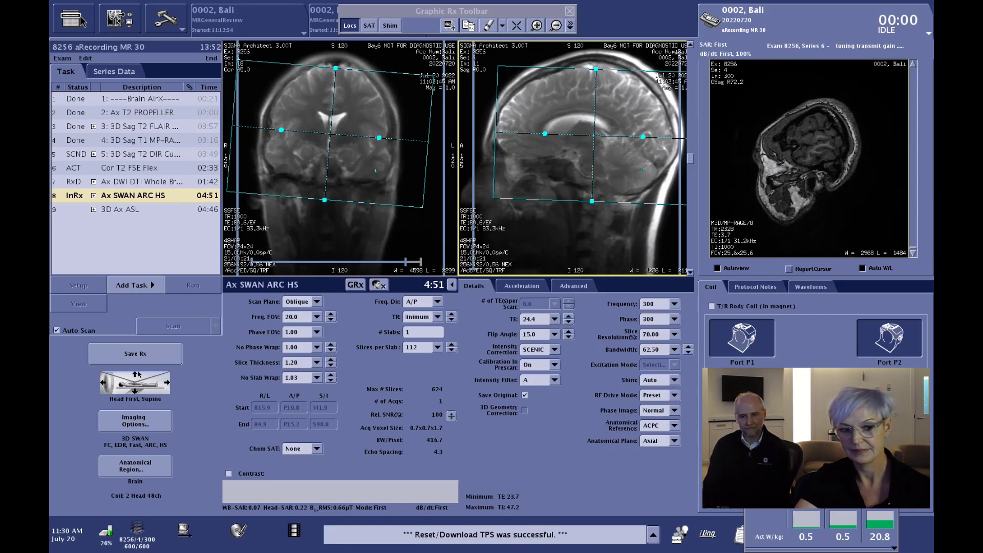
click(157, 363)
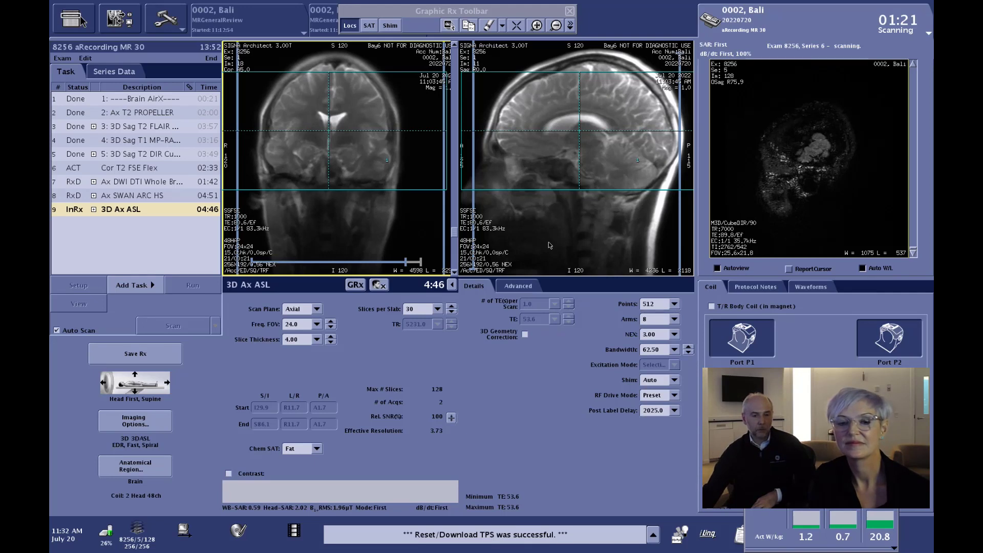
Set the Labeling Duration of the 3D Ax ASL series to 1900 ms and return to its scan details.
click(518, 287)
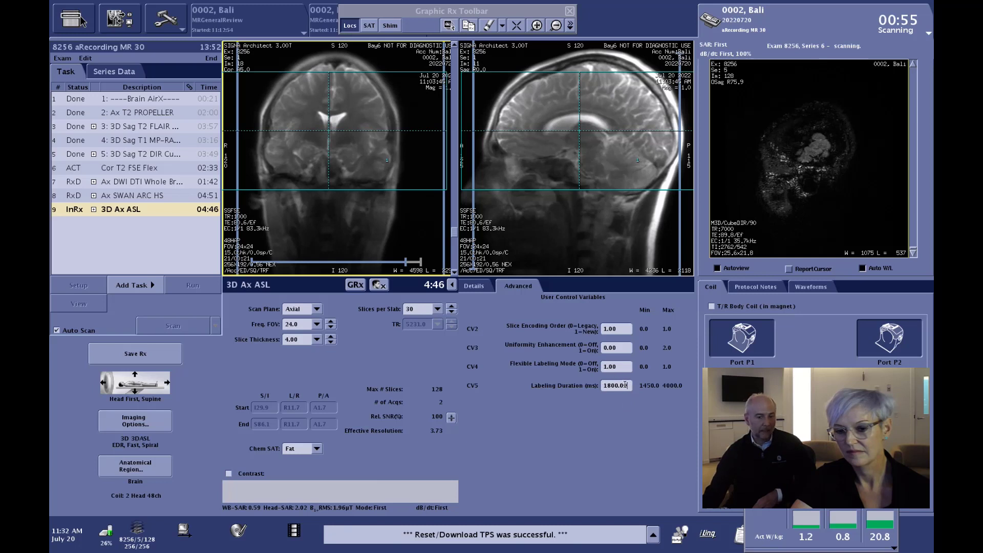
key(BackSpace)
key(BackSpace)
key(BackSpace)
key(BackSpace)
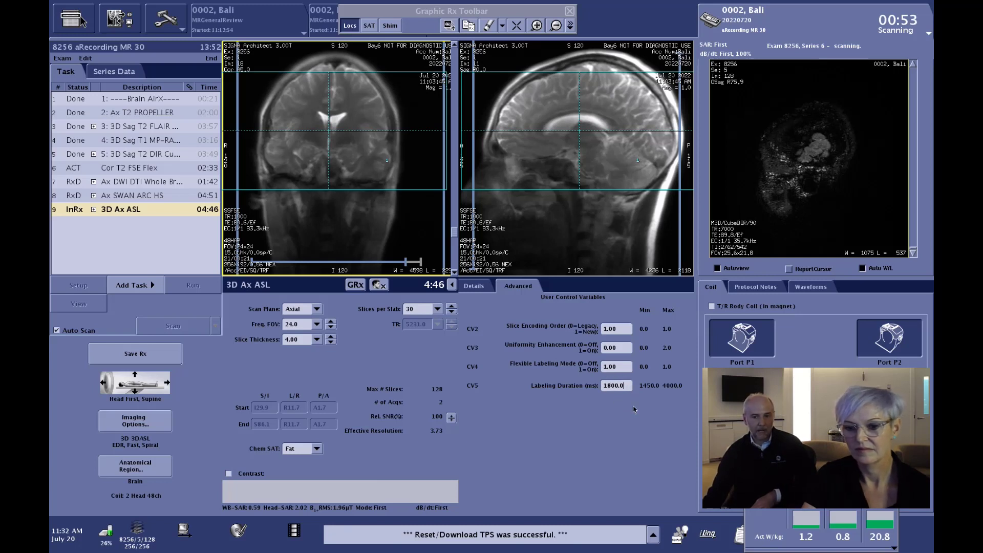
text(9)
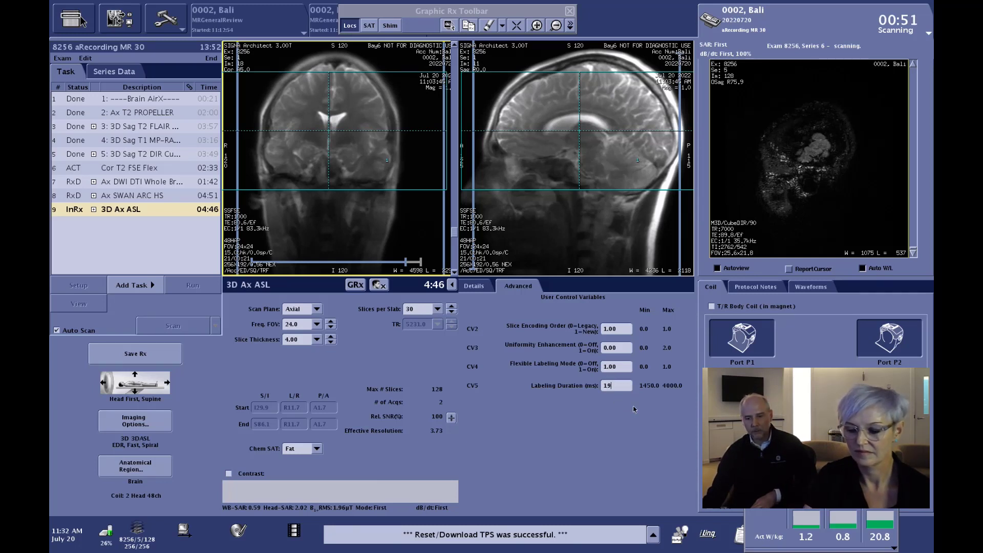
key(Tab)
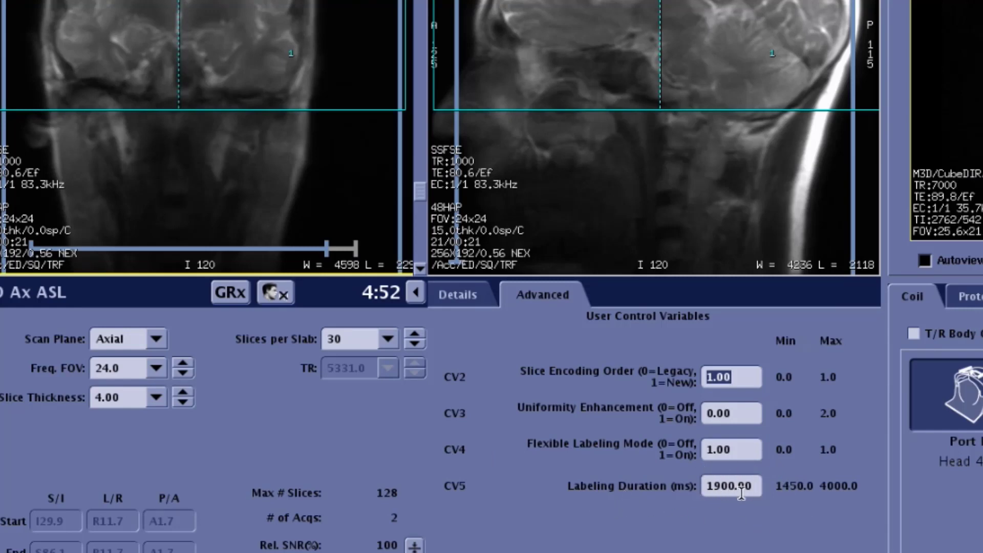
click(459, 303)
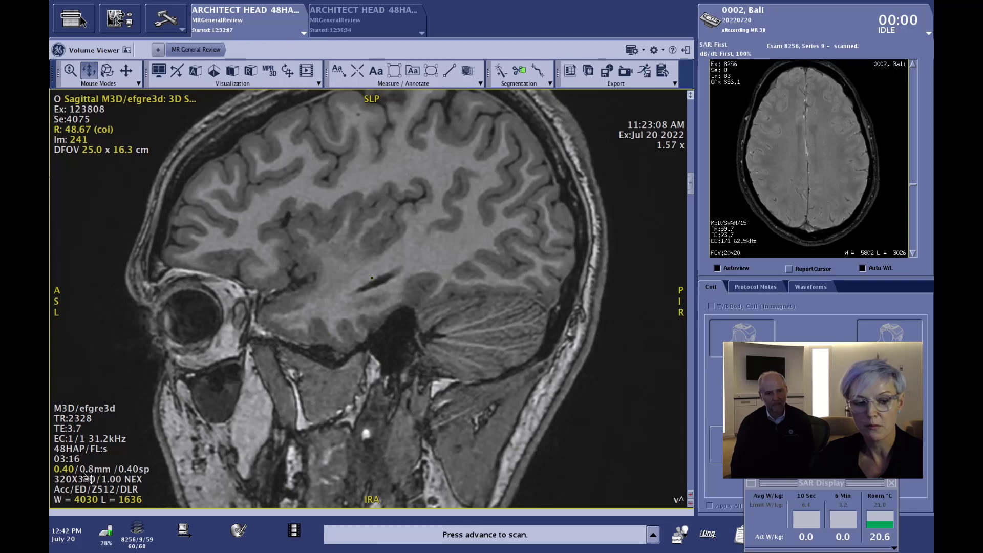
Examine the sagittal 3D T1 MP-RAGE brain slices from the level of the eye through the midline.
scroll(405, 356, up, 3)
scroll(405, 356, up, 15)
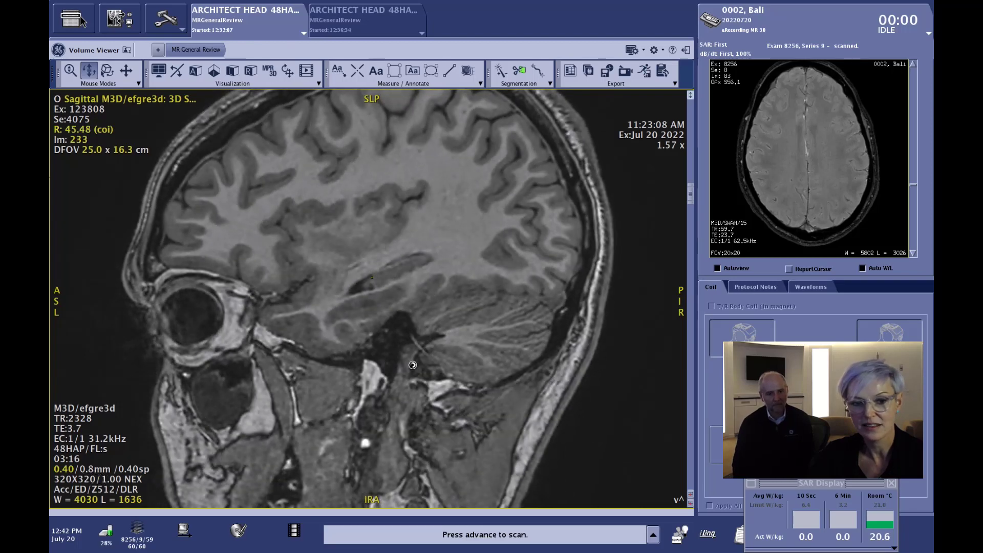
scroll(428, 363, up, 20)
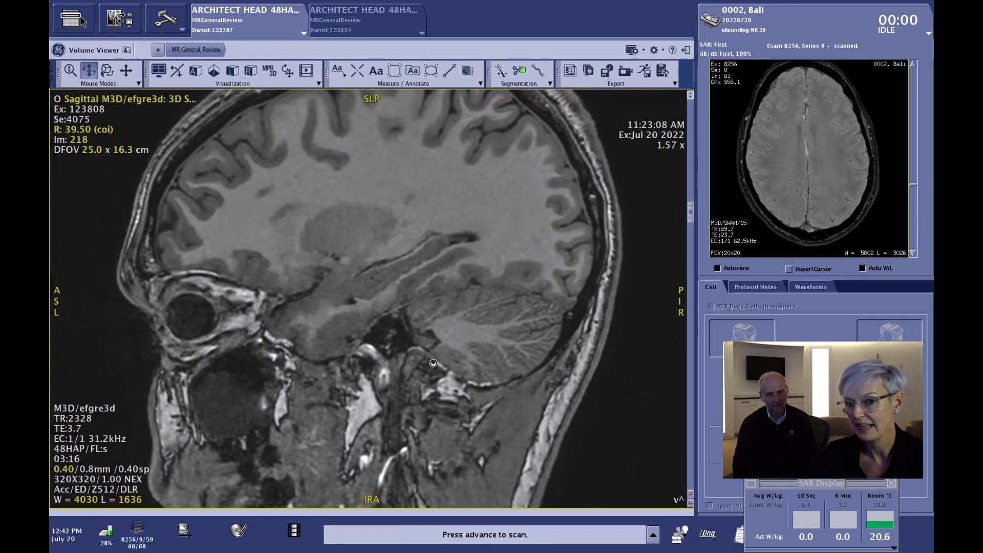
scroll(456, 383, up, 20)
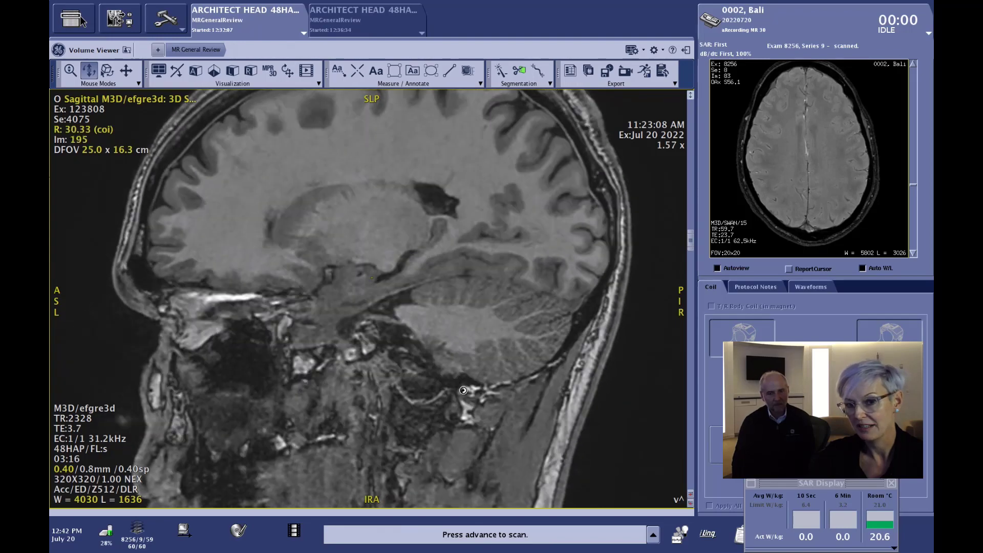
scroll(476, 410, up, 15)
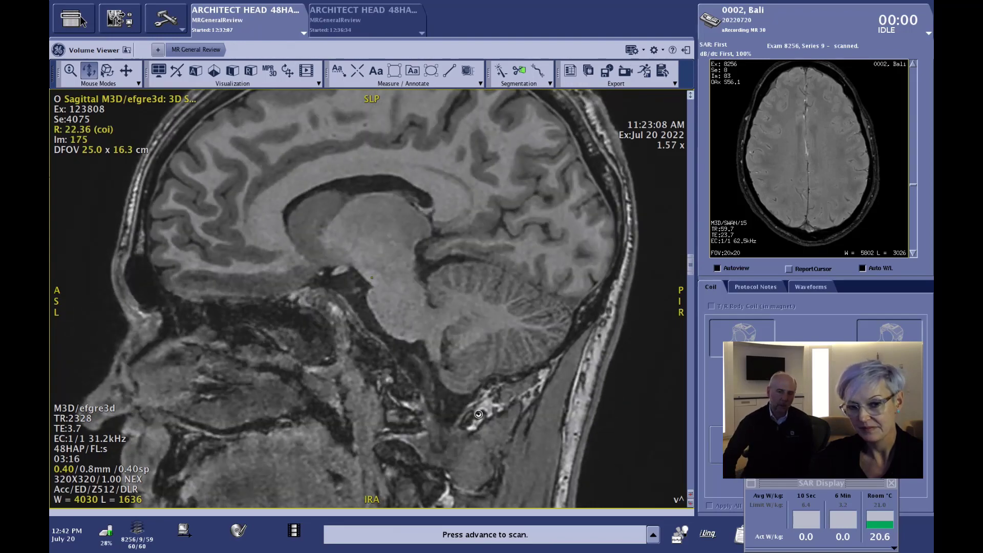
scroll(482, 408, up, 12)
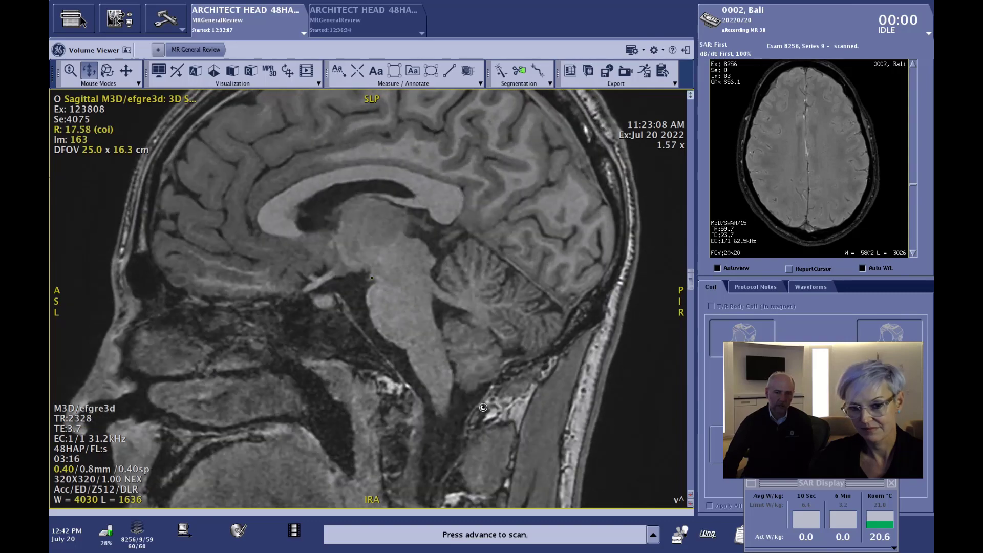
scroll(485, 405, up, 12)
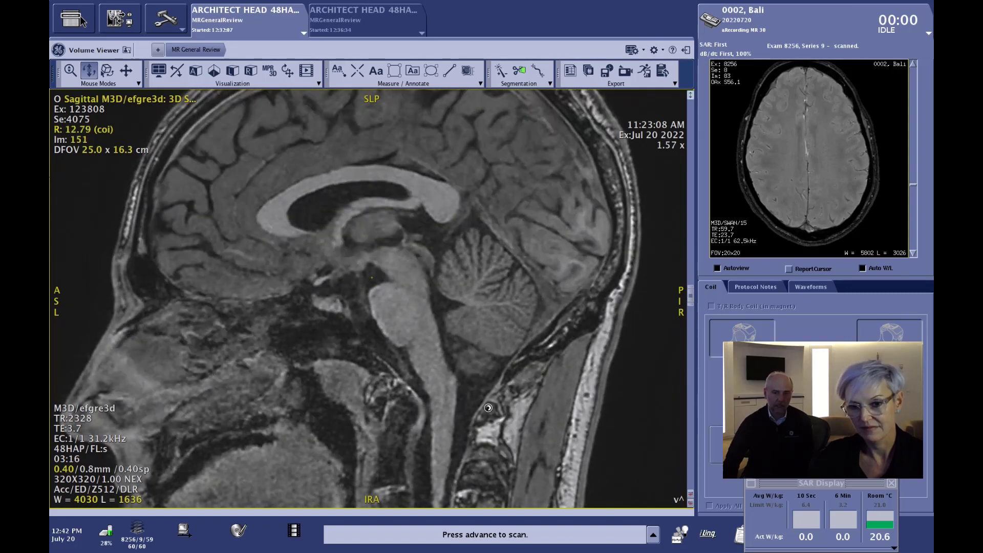
scroll(486, 404, up, 20)
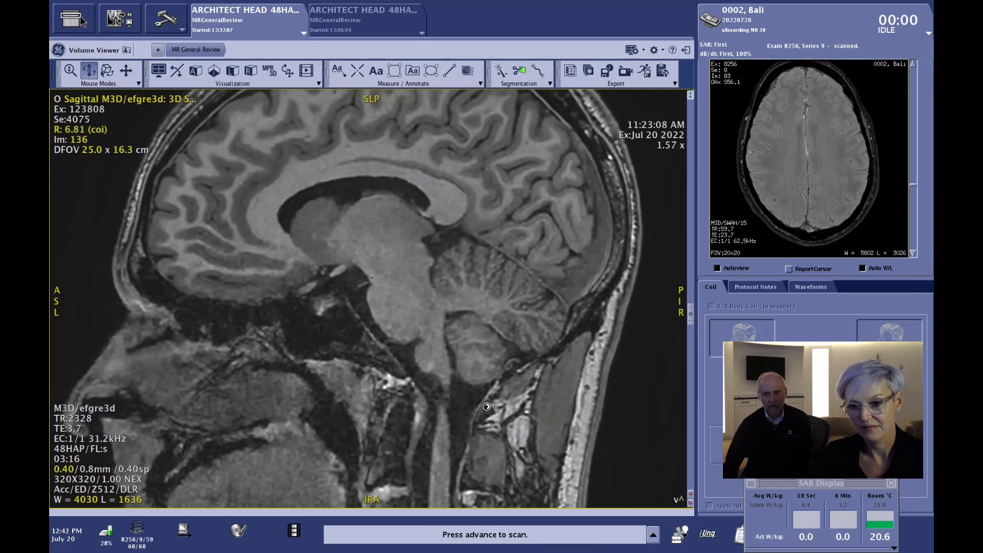
Examine the cerebellum and brainstem across the sagittal 3D T1 slices on either side of the midline.
scroll(490, 404, up, 9)
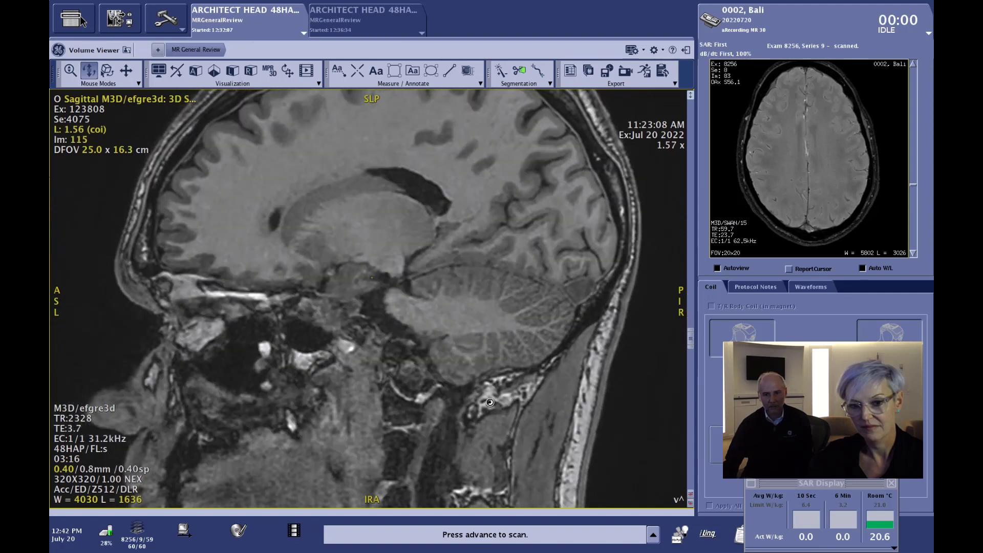
scroll(493, 397, up, 8)
scroll(492, 399, down, 8)
scroll(494, 395, down, 4)
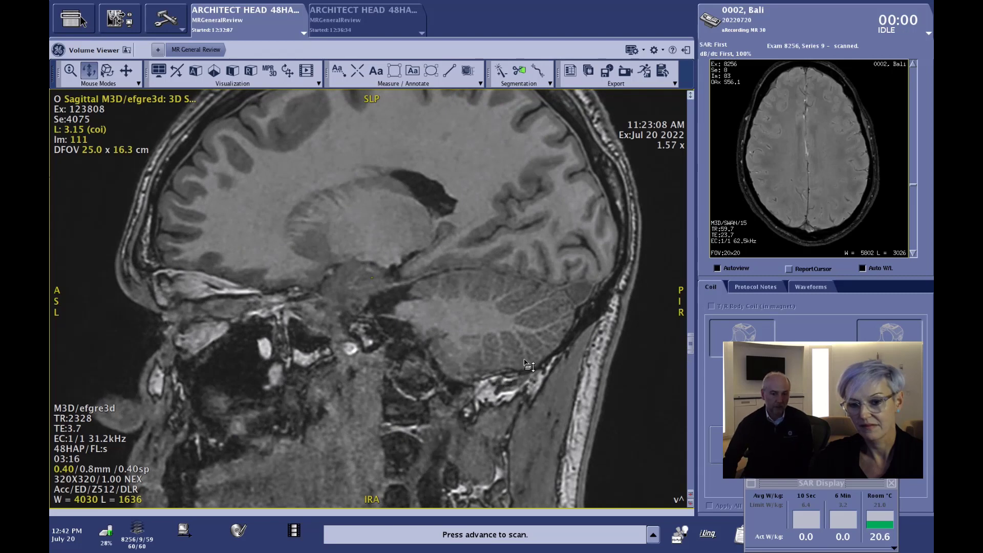
scroll(534, 324, down, 4)
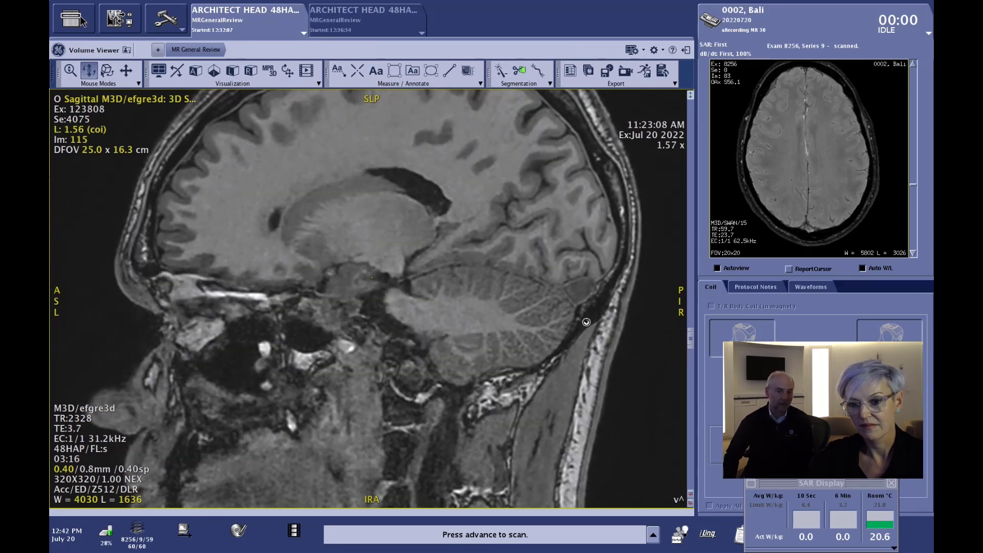
scroll(537, 325, down, 10)
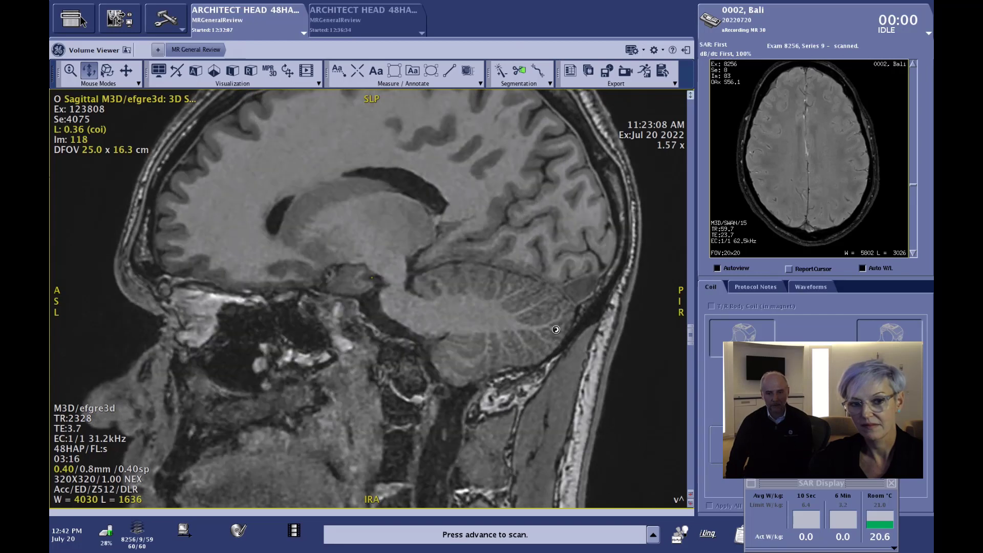
scroll(537, 324, down, 11)
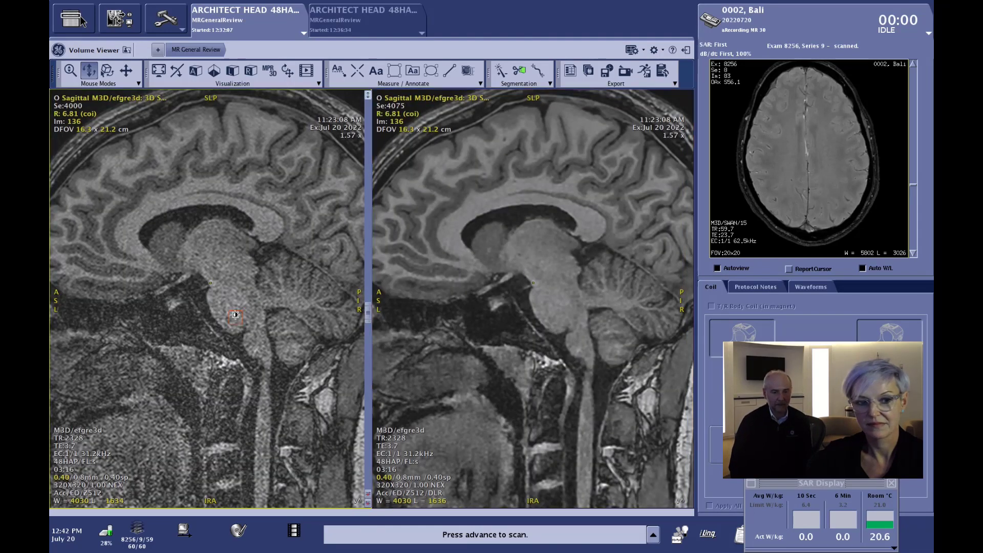
Adjust the conventional sagittal T1 image's window to W 4041, L 1630 and compare the midline slices with the DLR reconstruction.
click(169, 286)
drag(241, 317, 207, 326)
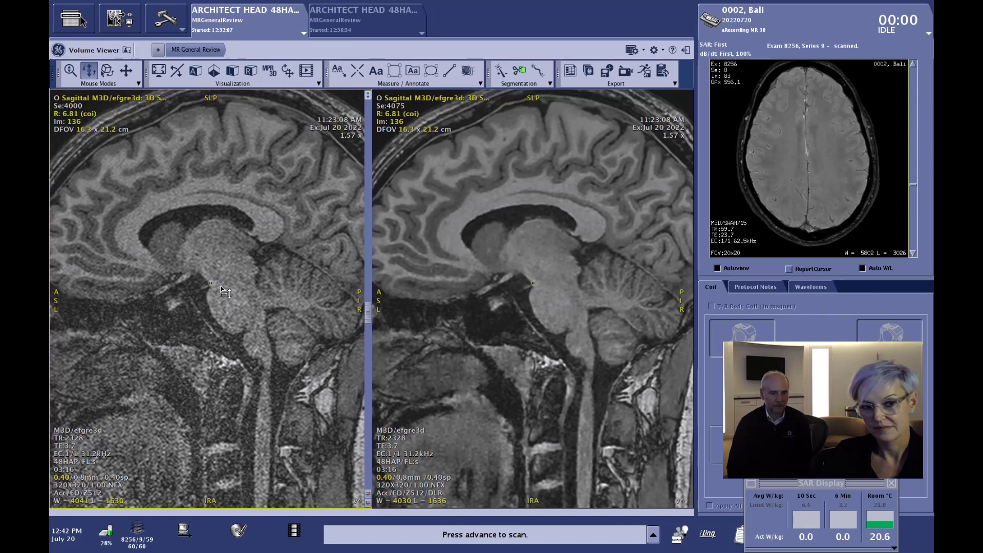
drag(318, 329, 290, 308)
scroll(291, 309, up, 10)
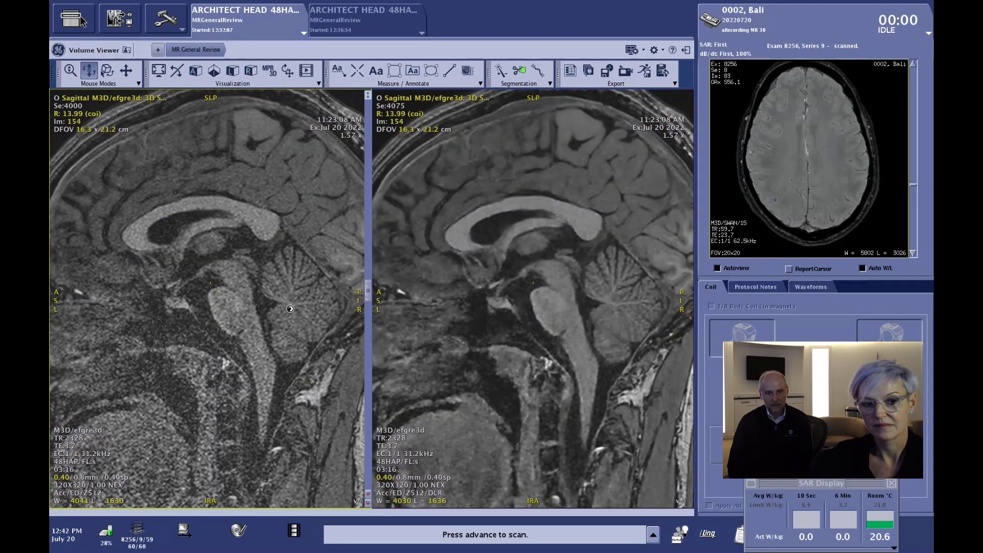
scroll(290, 309, up, 6)
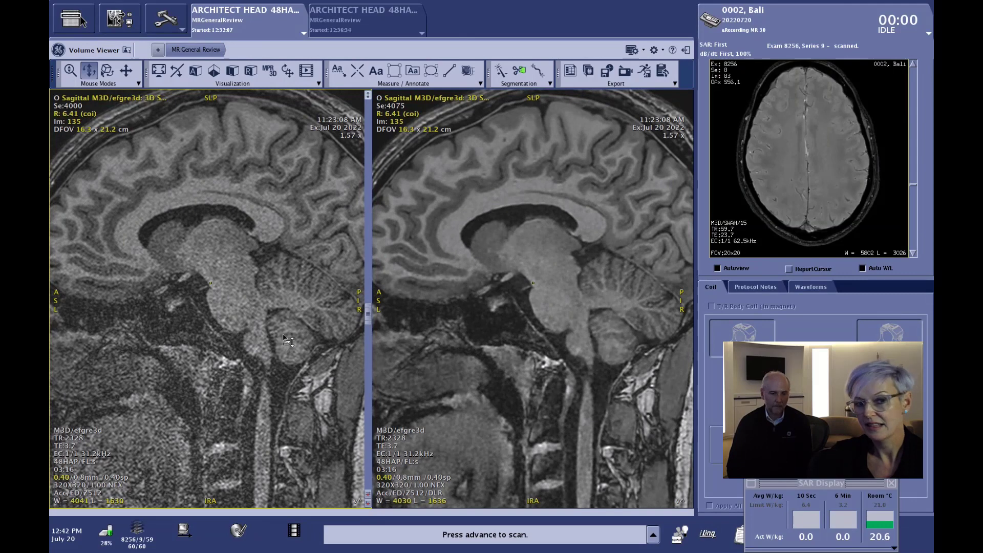
Open the second MR General Review session and examine the sagittal 3D T2 FLAIR slices from the lateral cortex to the midline.
click(364, 25)
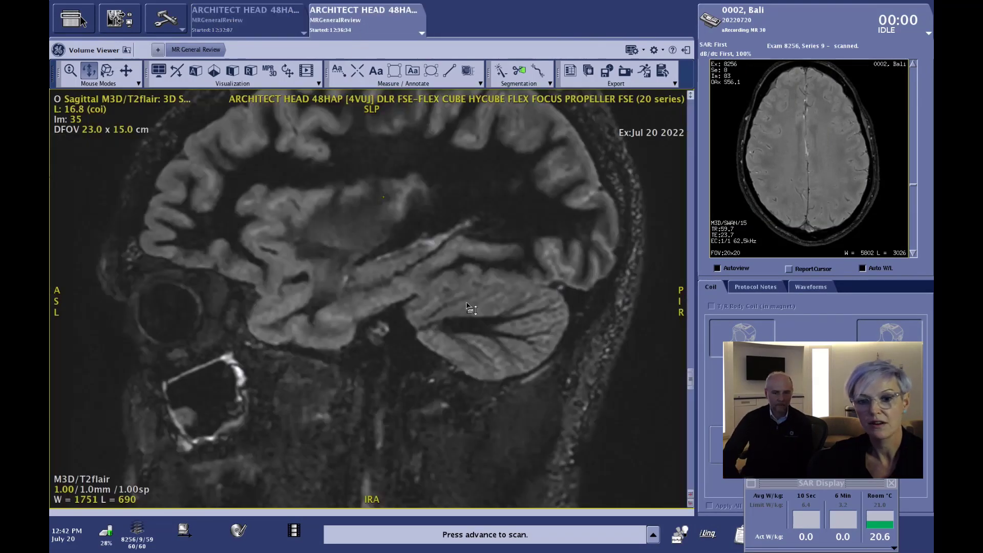
scroll(470, 309, up, 12)
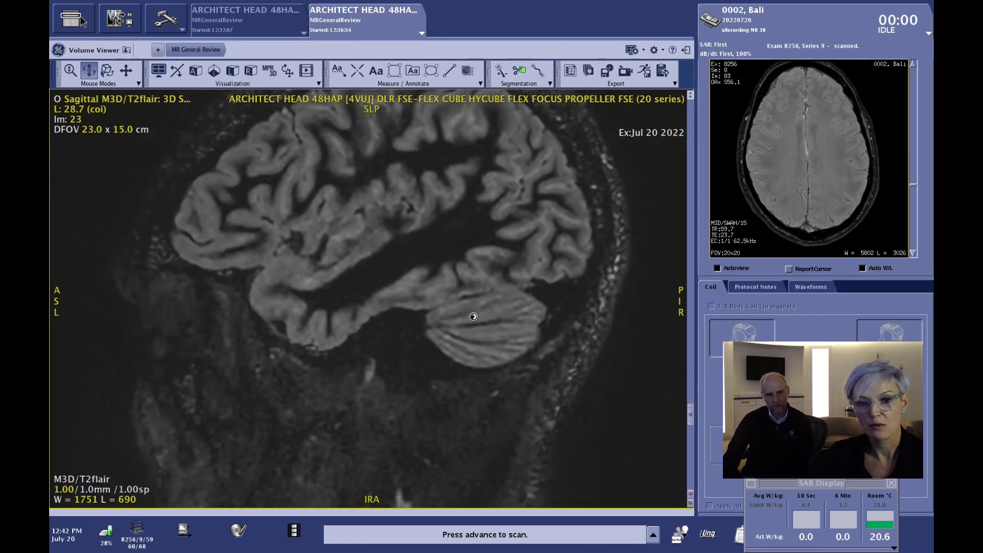
scroll(473, 317, up, 9)
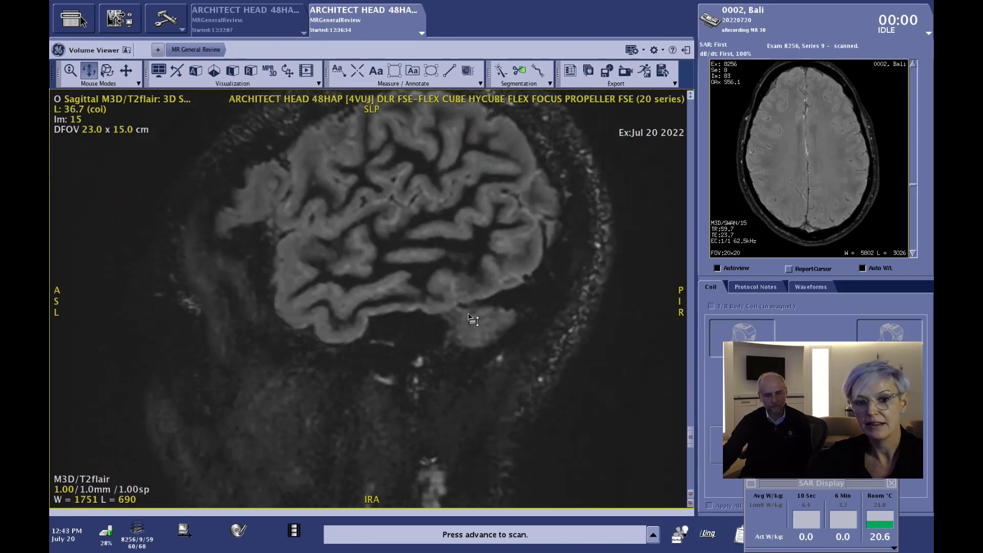
scroll(475, 322, down, 16)
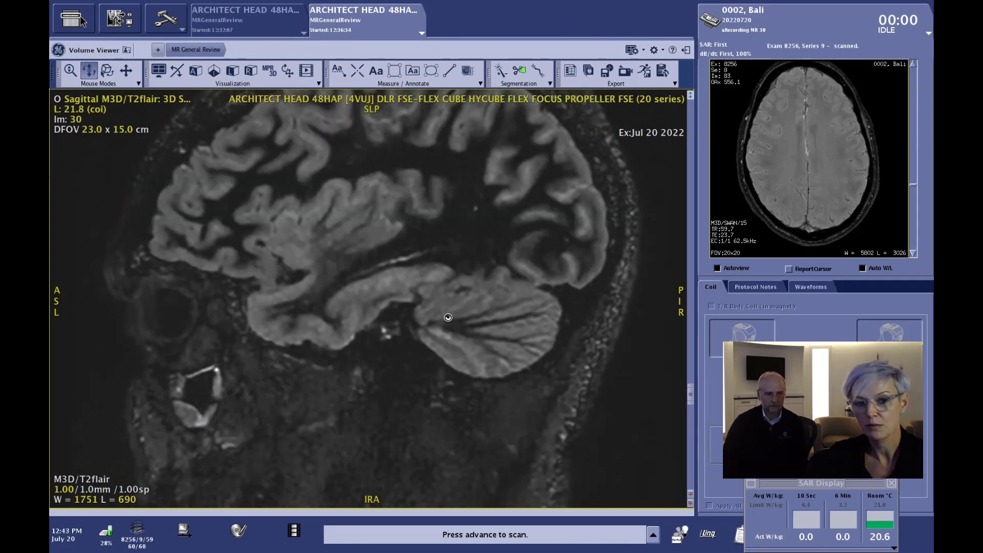
scroll(448, 317, down, 15)
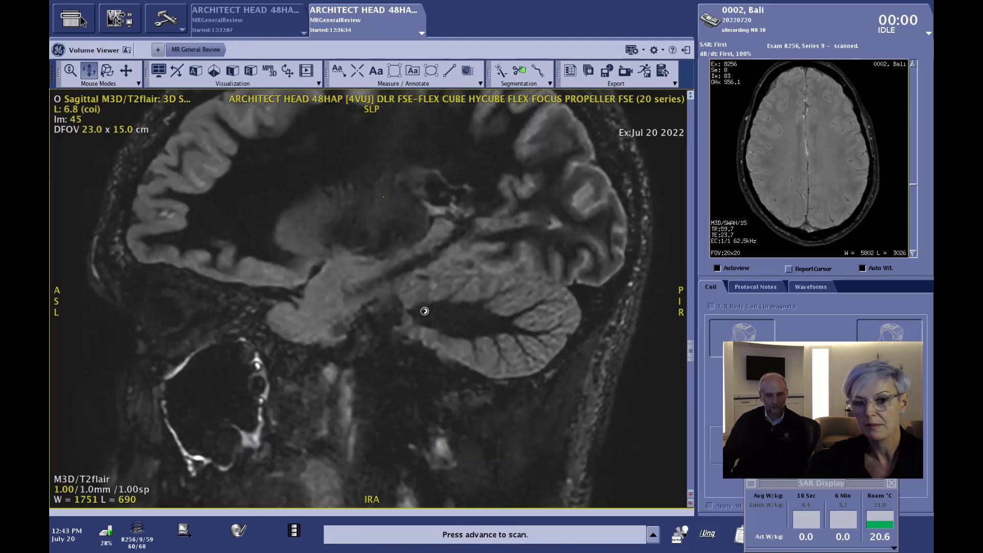
scroll(425, 310, down, 10)
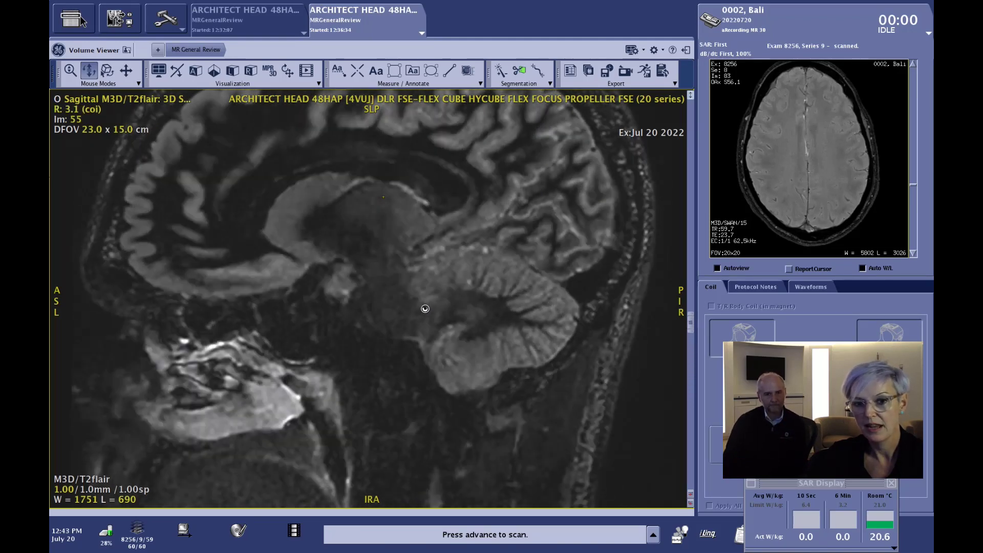
scroll(425, 309, down, 2)
Show the conventional and DLR T2 FLAIR reconstructions side by side and reformat both views to Axial.
double_click(586, 288)
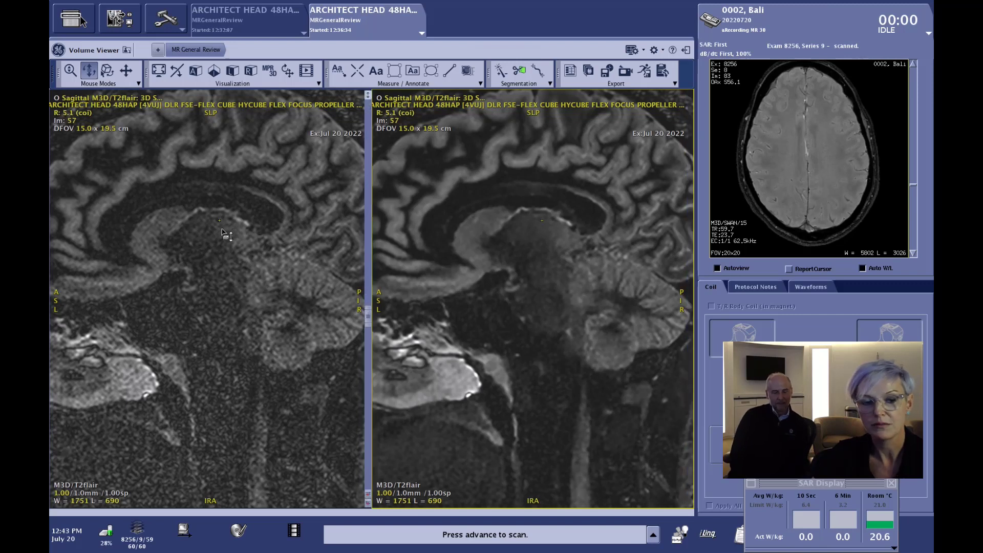
click(404, 114)
click(405, 113)
click(412, 128)
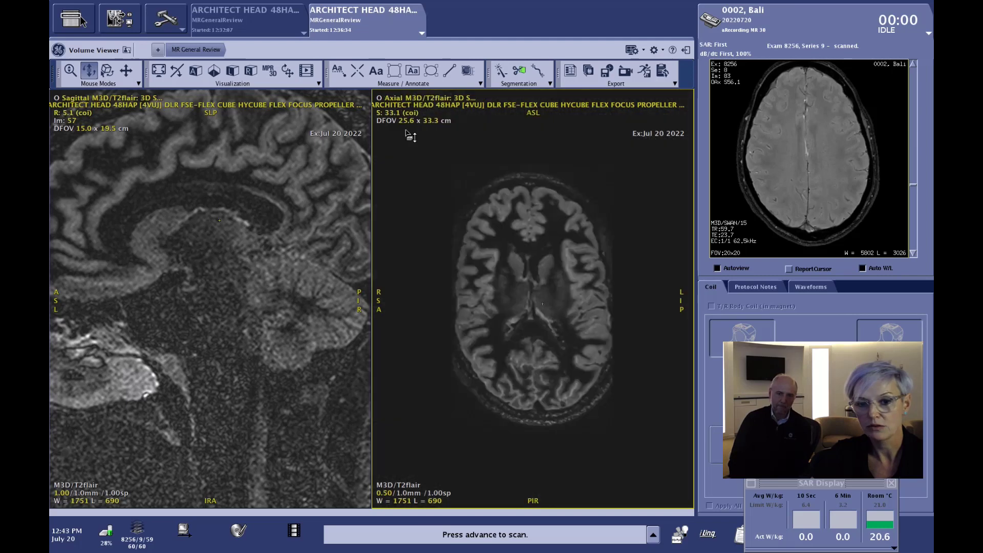
click(291, 133)
click(84, 98)
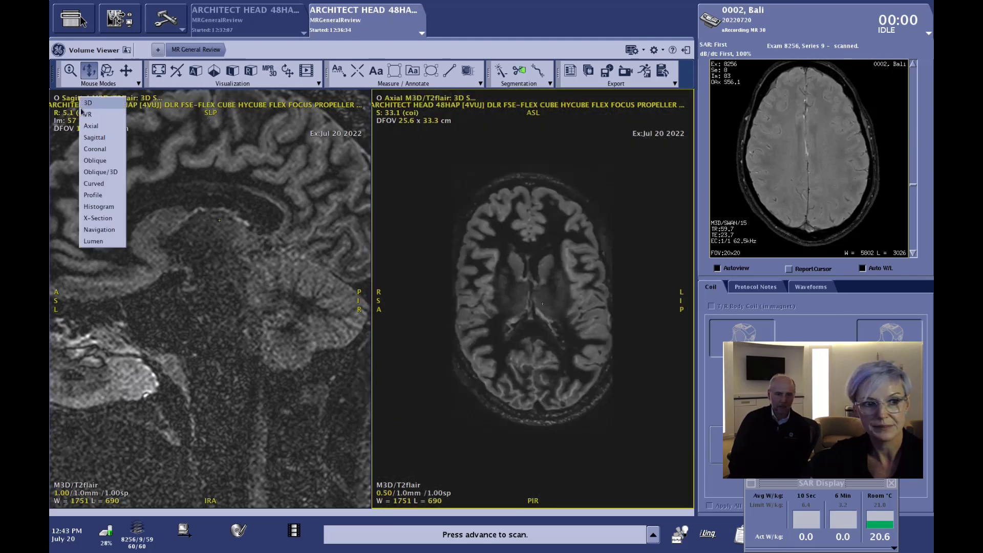
click(90, 126)
Magnify both axial T2 FLAIR views to a DFOV of 15.8 x 20.6 cm and compare the two reconstructions.
click(71, 70)
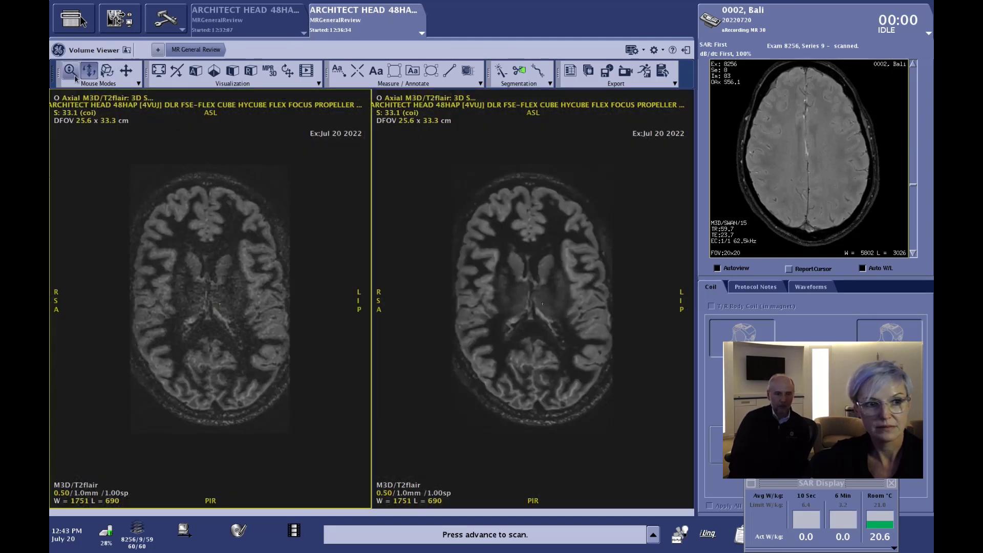
drag(167, 249, 176, 186)
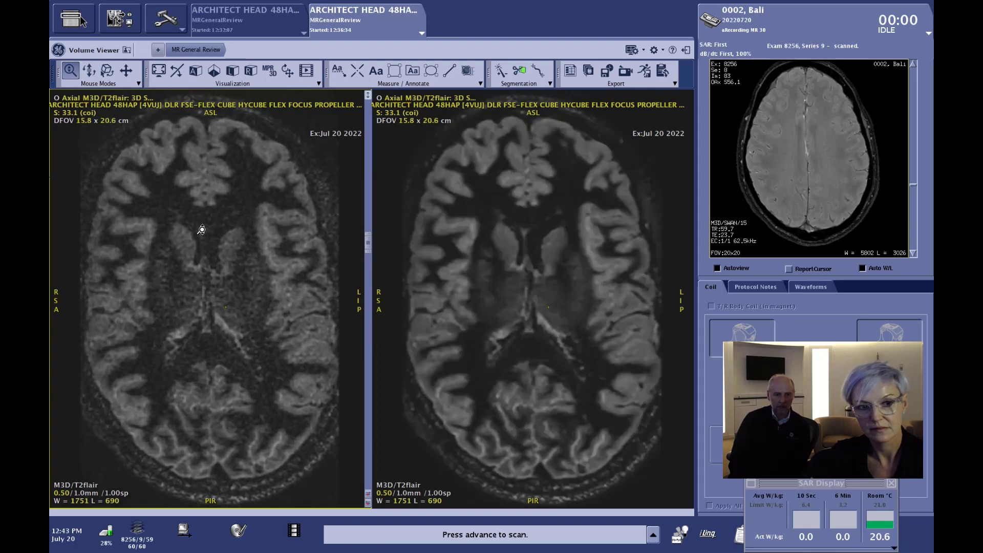
click(460, 188)
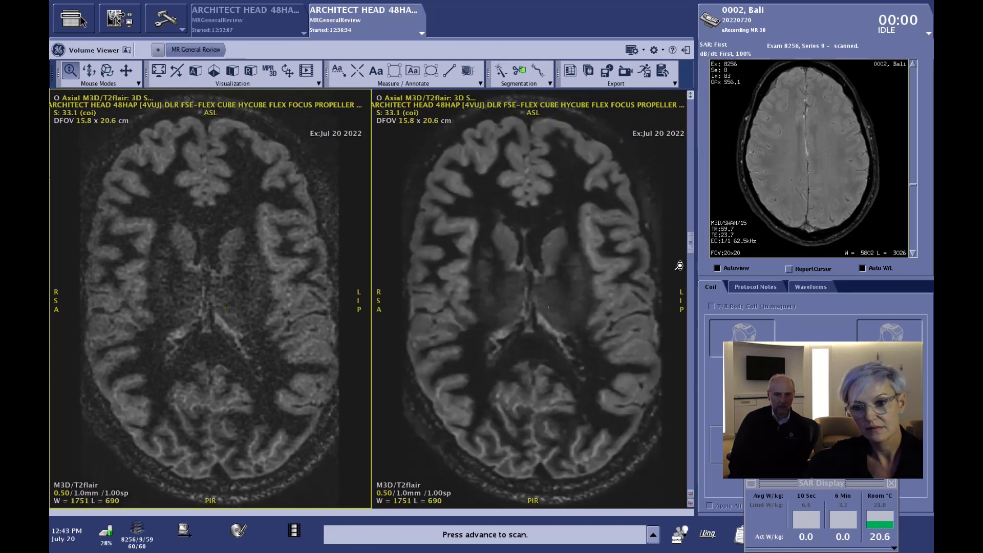
drag(693, 251, 690, 290)
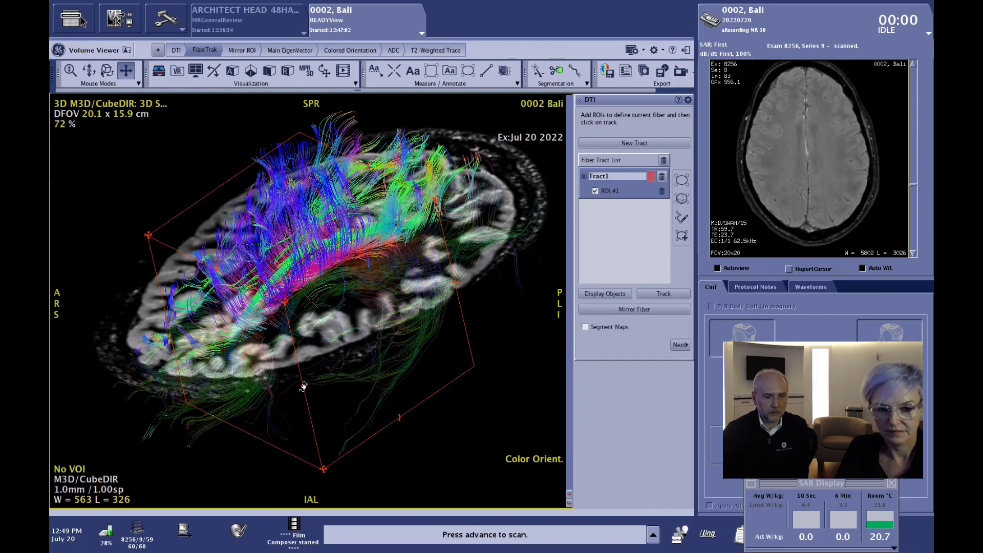
Rotate the 3D FiberTrak rendering to inspect the color-coded tracts from the side, end-on and oblique angles.
drag(311, 387, 244, 387)
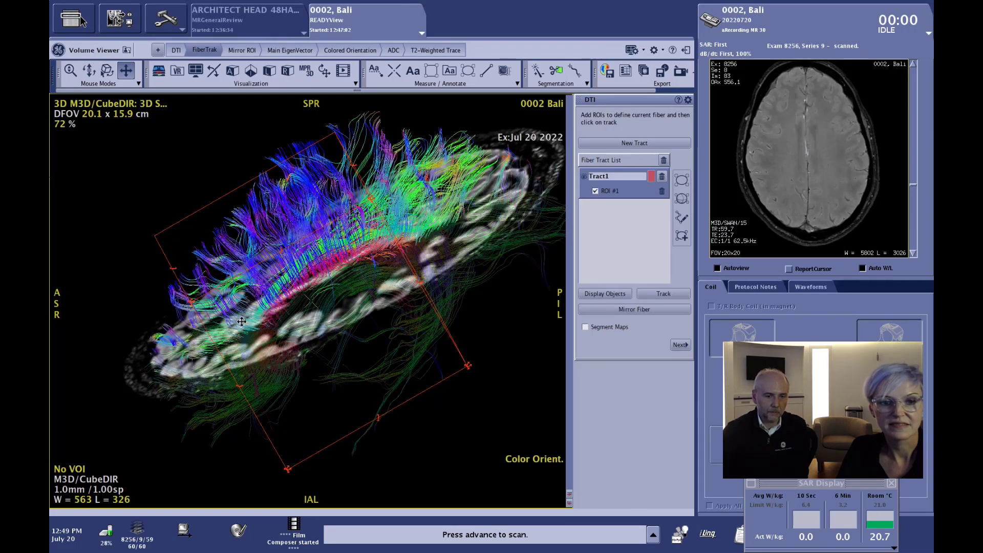
drag(188, 301, 406, 296)
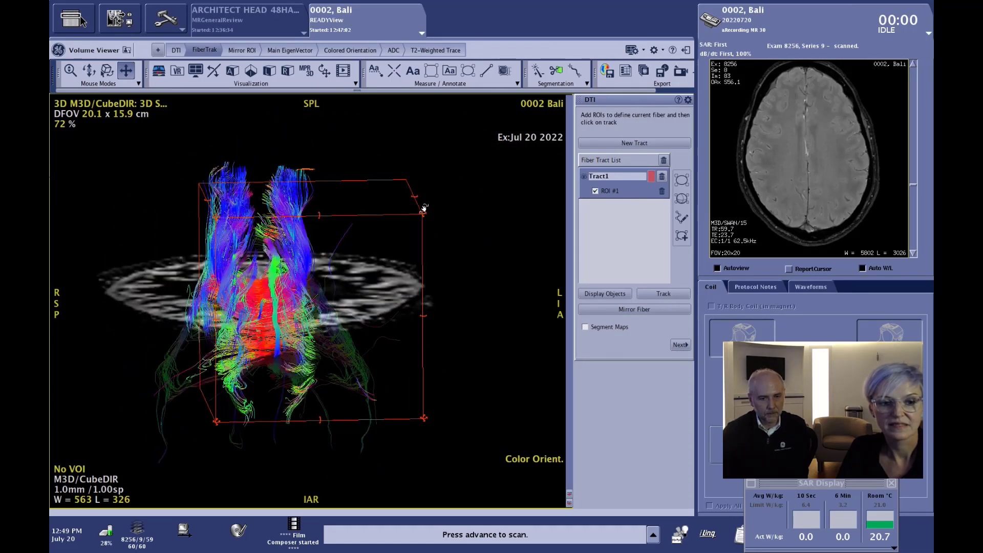
drag(458, 200, 378, 254)
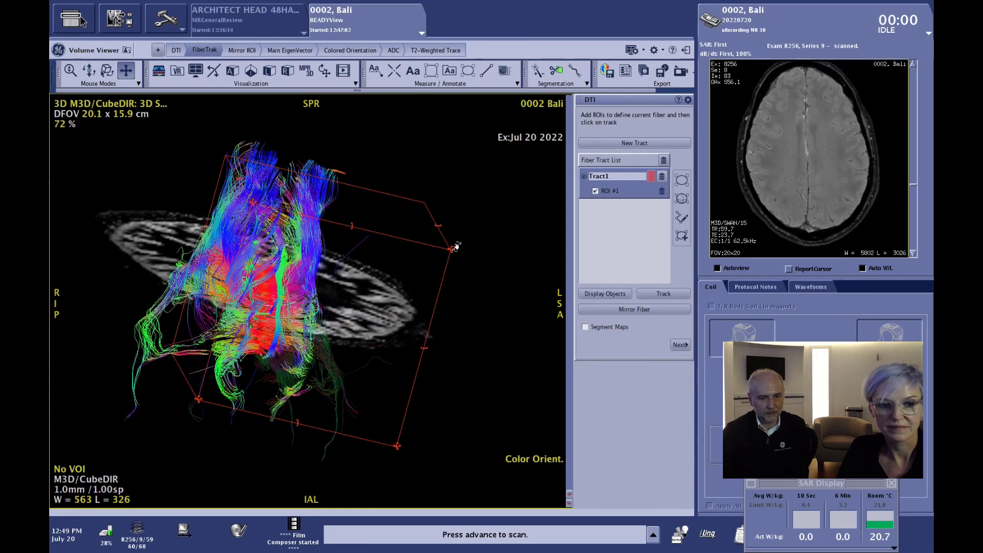
mouse_move(356, 266)
mouse_down()
mouse_move(280, 254)
mouse_move(360, 267)
mouse_up()
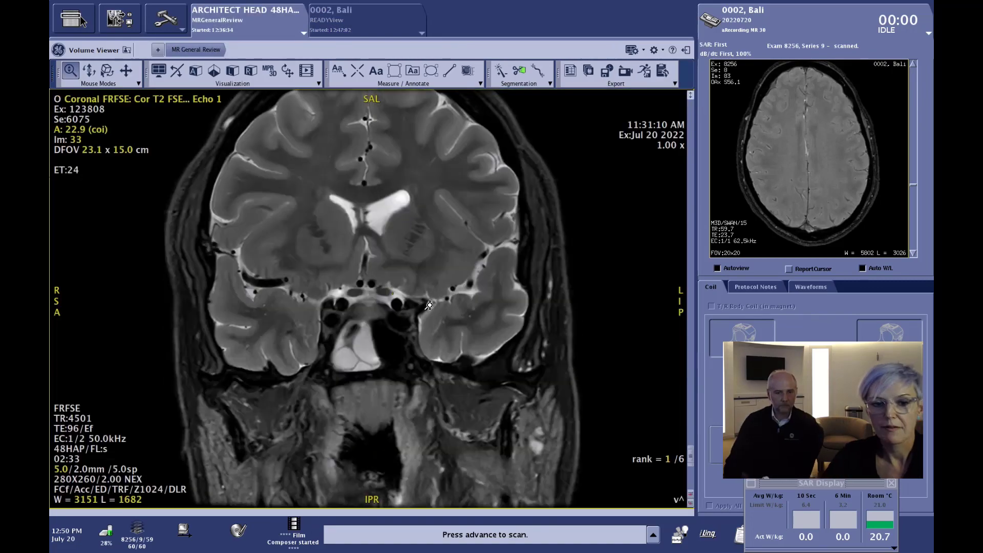
Examine the DLR coronal T2 FSE slices from the ventricles forward to the orbits and sinuses.
scroll(429, 306, down, 12)
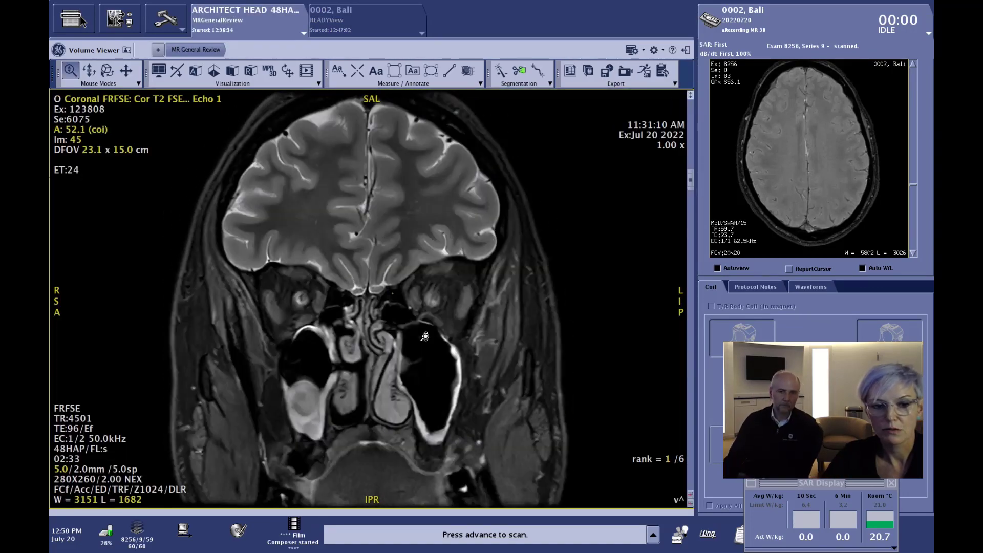
scroll(423, 291, down, 2)
scroll(426, 296, up, 4)
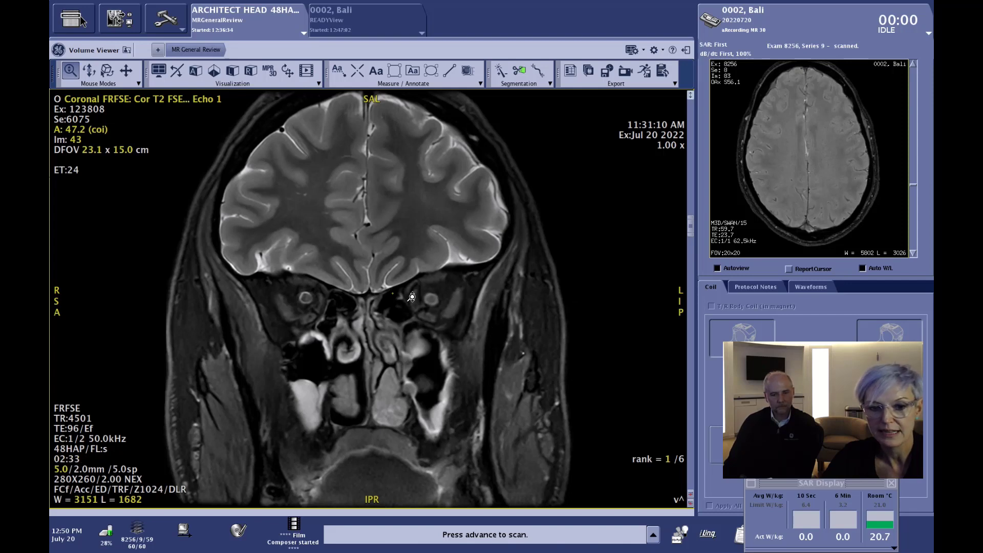
Set the conventional coronal T2 FSE image's window to W 2584, L 1321 for side-by-side comparison with the DLR image.
drag(689, 229, 668, 230)
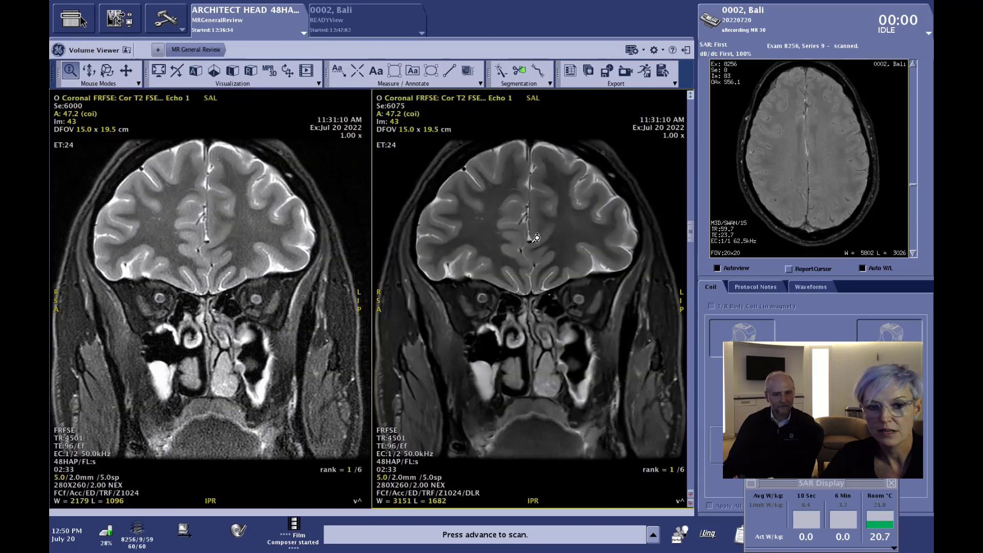
drag(231, 355, 215, 392)
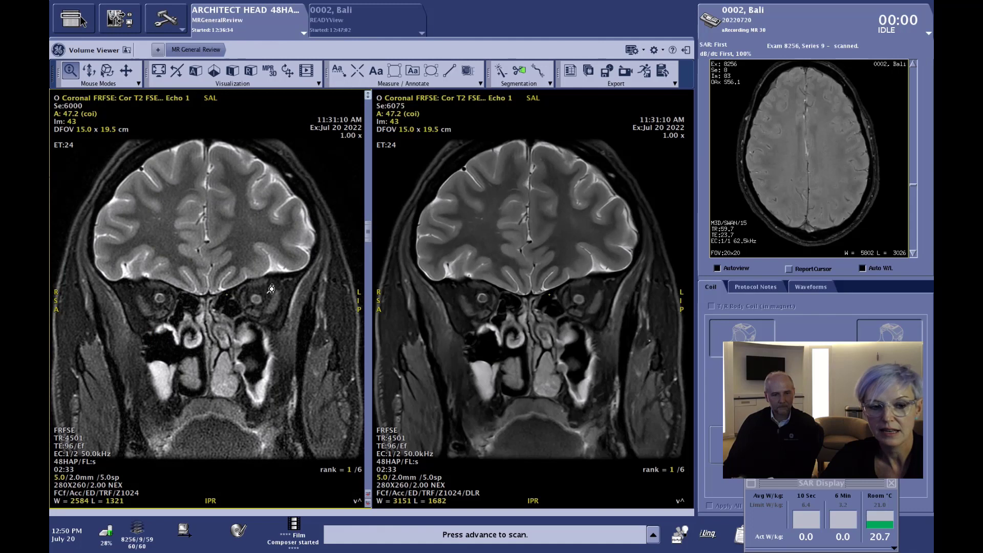